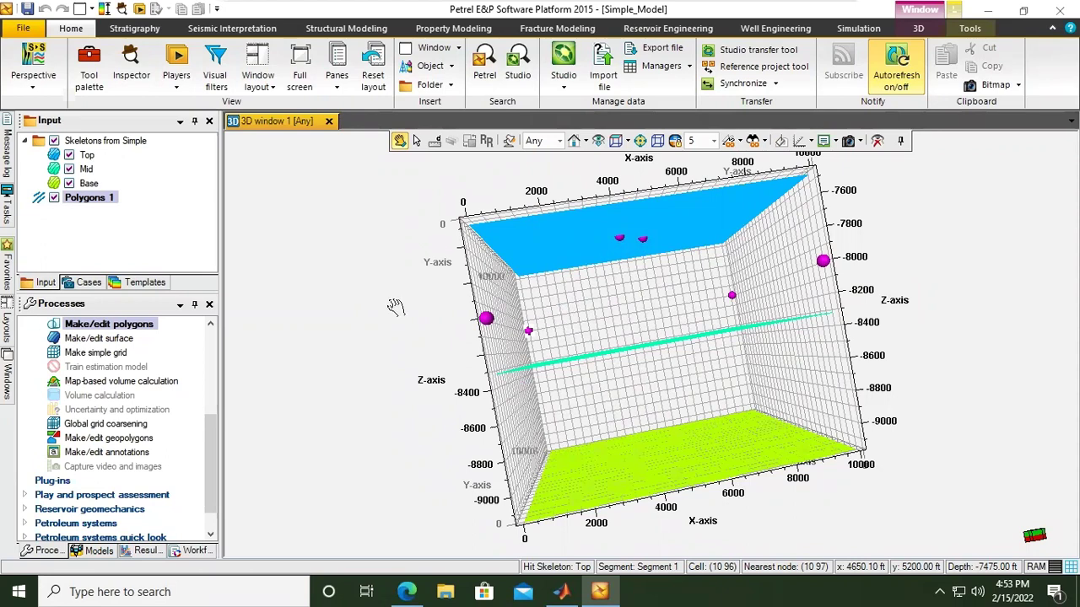
Rename the Polygons 1 object as Top and confirm its settings
right_click(101, 207)
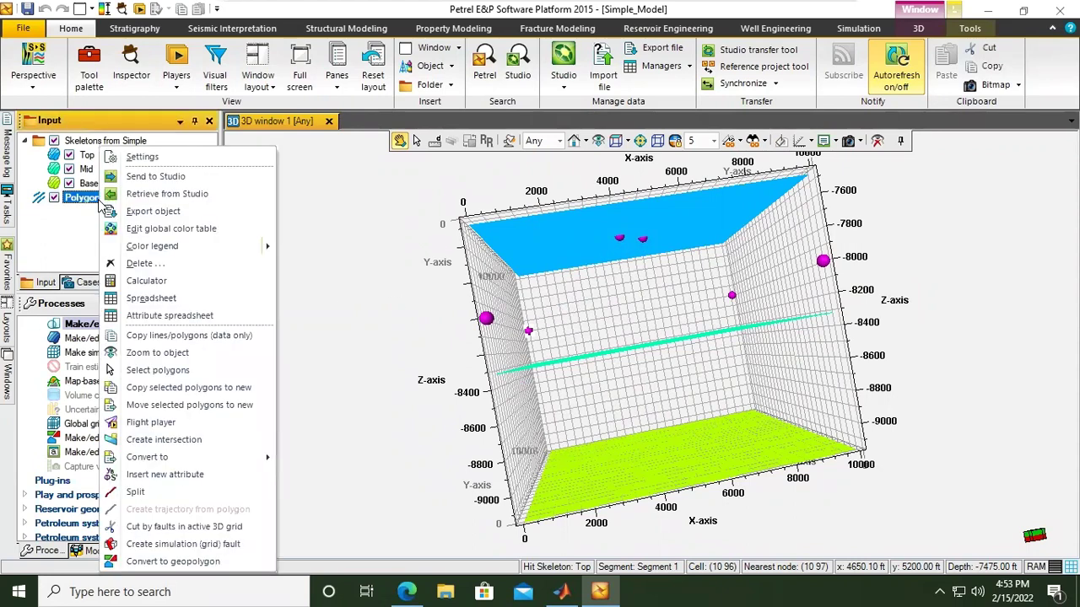
click(90, 200)
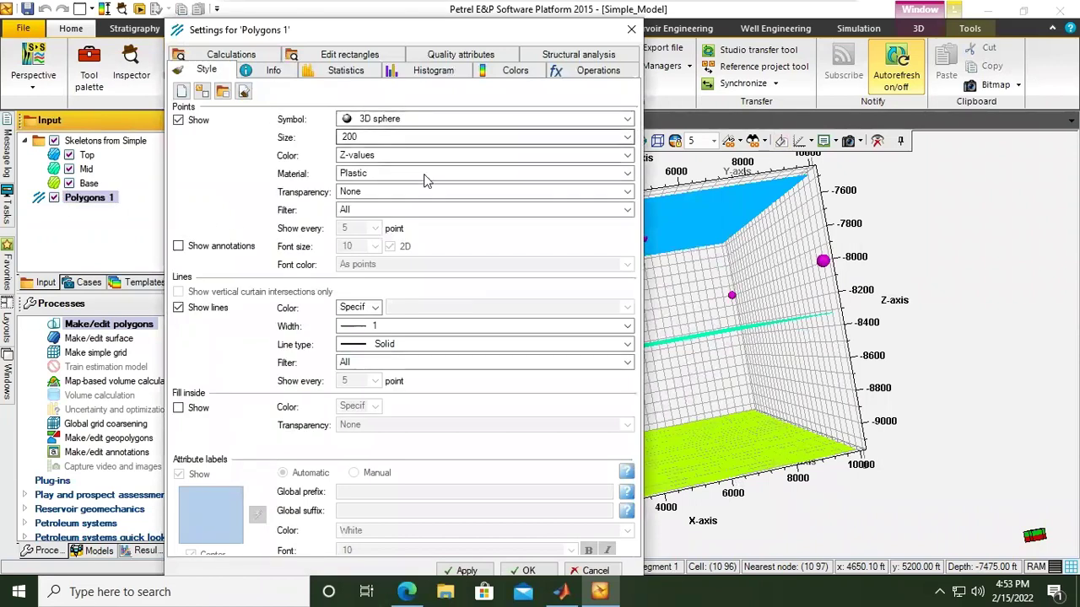
click(253, 57)
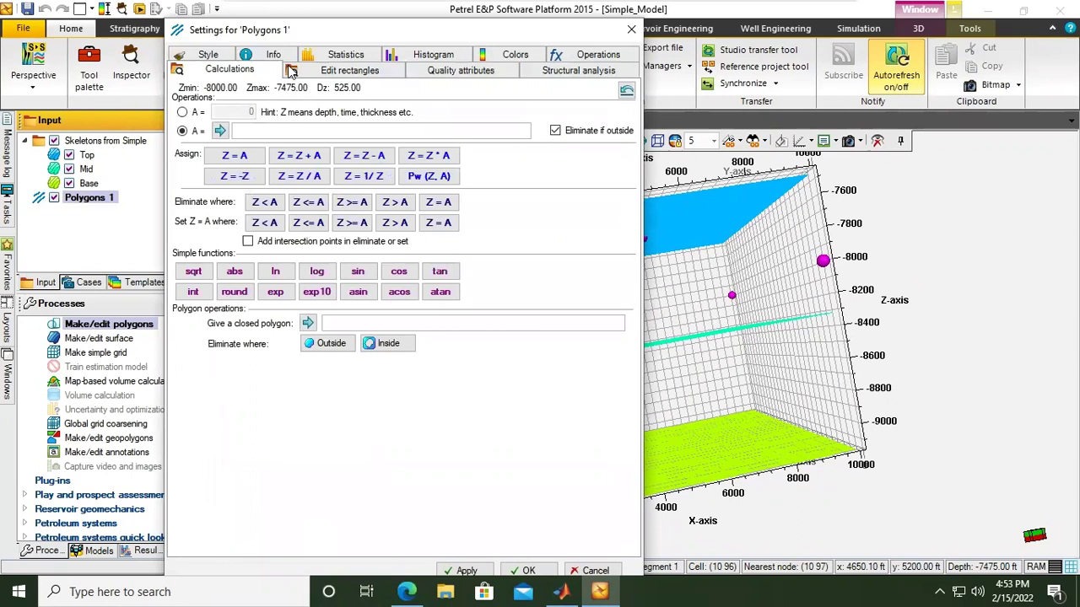
click(210, 55)
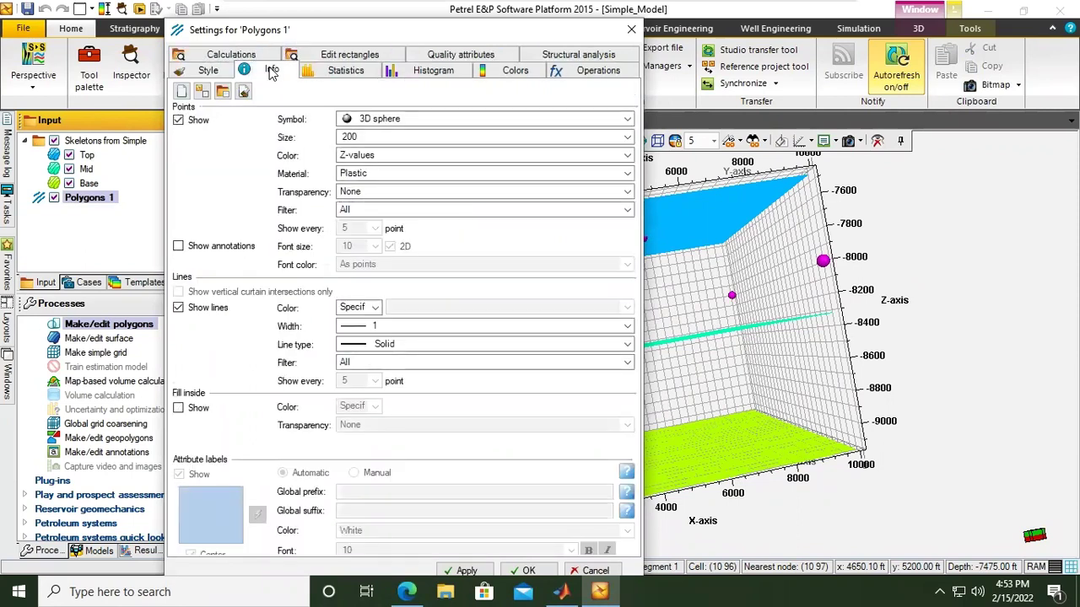
click(272, 72)
triple_click(320, 91)
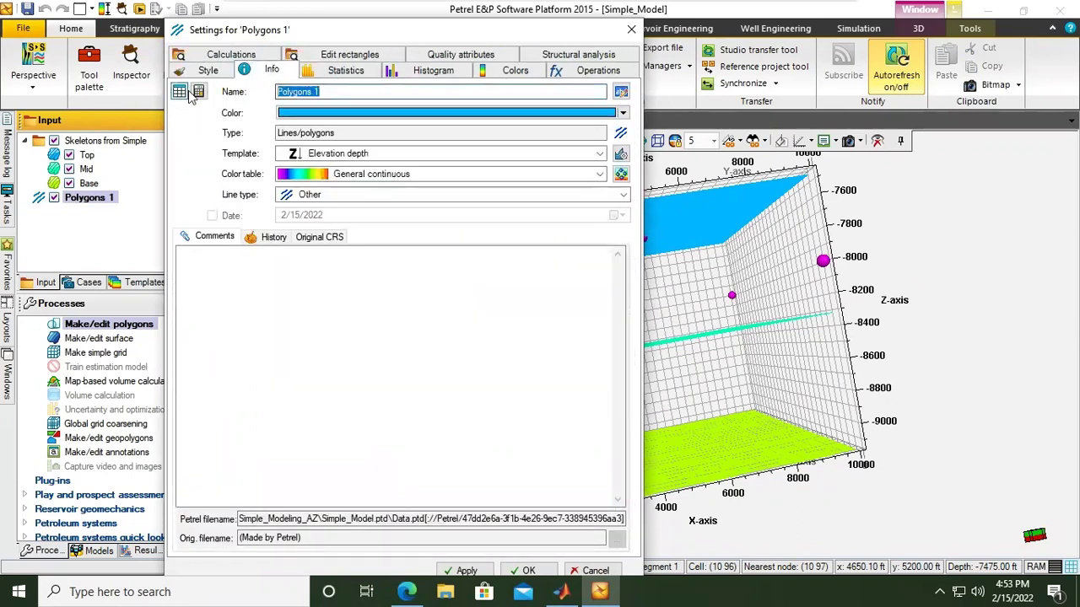
text(Top)
click(467, 571)
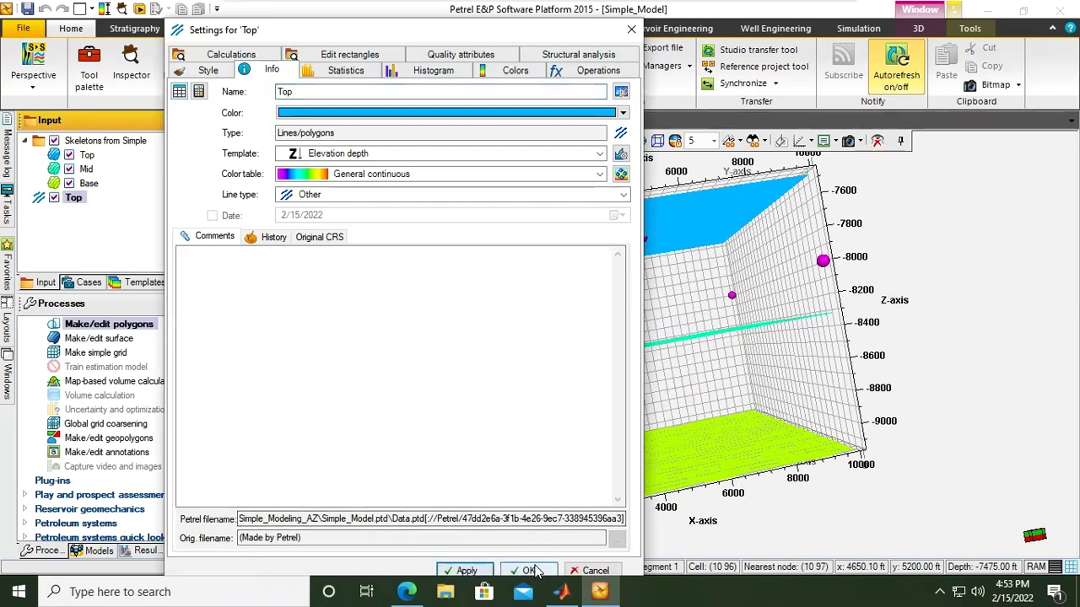
click(529, 571)
Duplicate the Top polygon object in the project's input data and display the copy in the 3D window
click(75, 199)
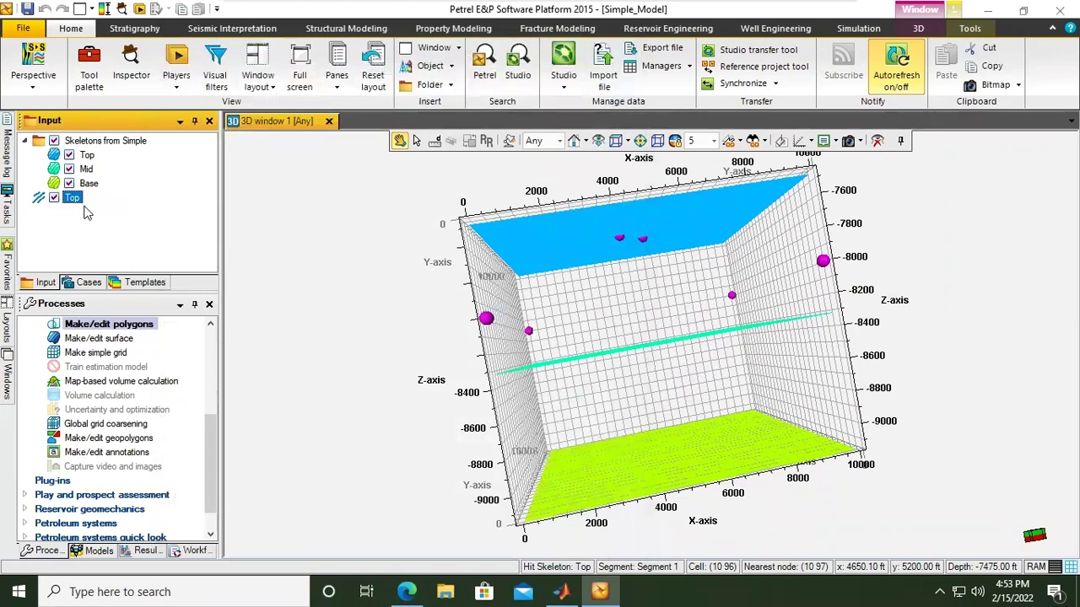
key(ctrl+c)
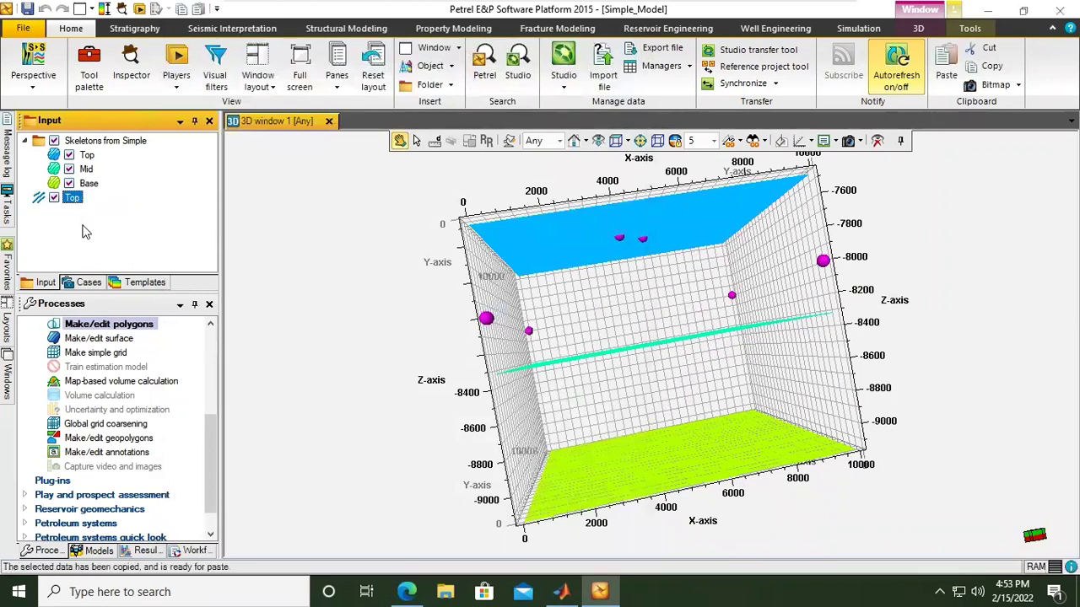
key(ctrl+v)
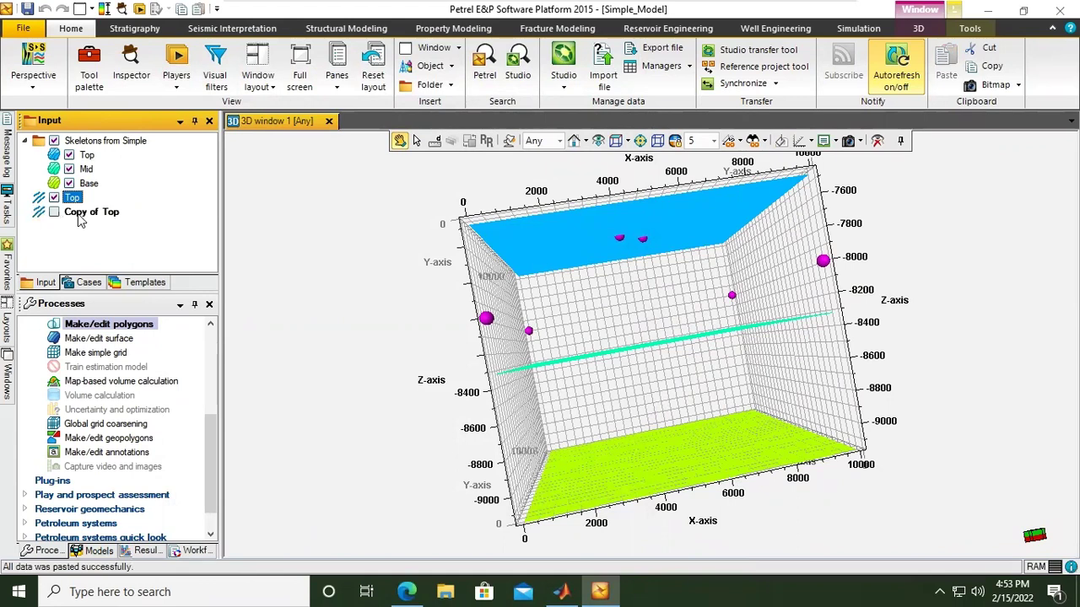
click(54, 213)
Enter Base as the name in the settings of the Top polygons' copy and open its polygon spreadsheet
double_click(84, 213)
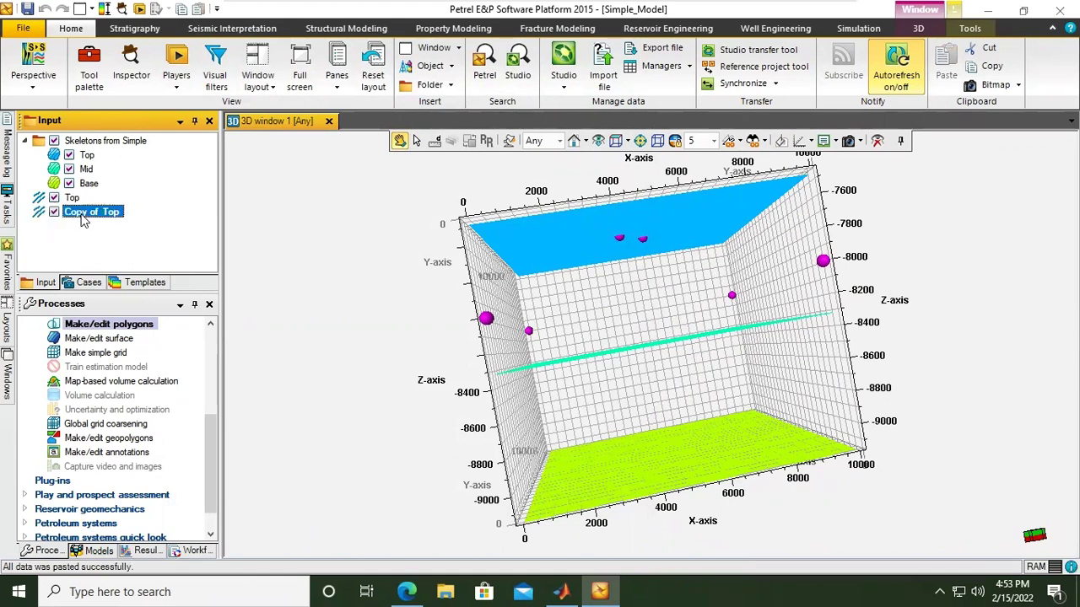
drag(327, 93, 238, 87)
text(Base)
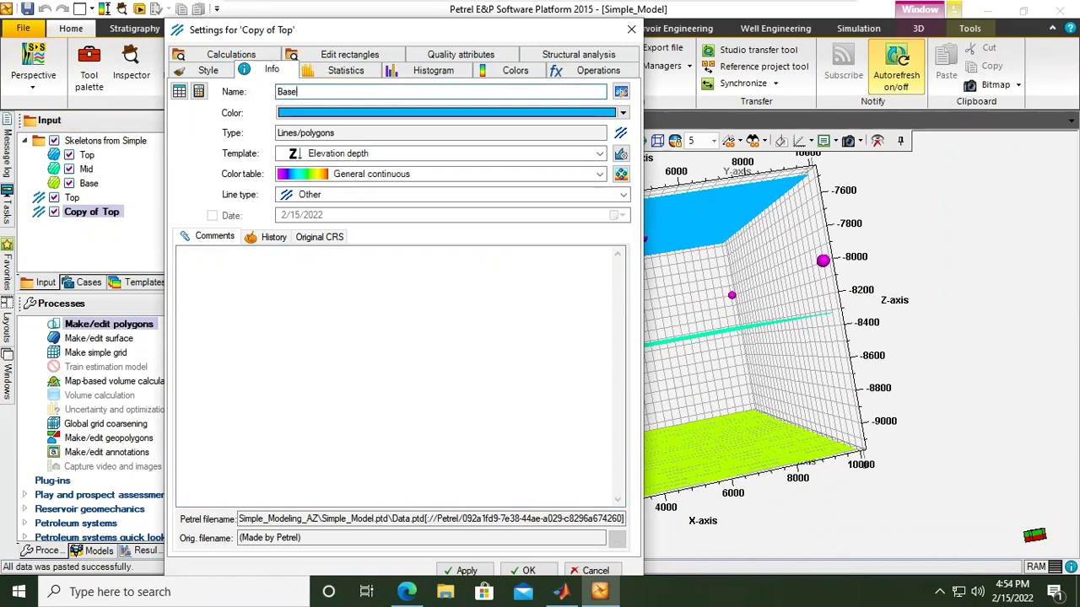
click(179, 92)
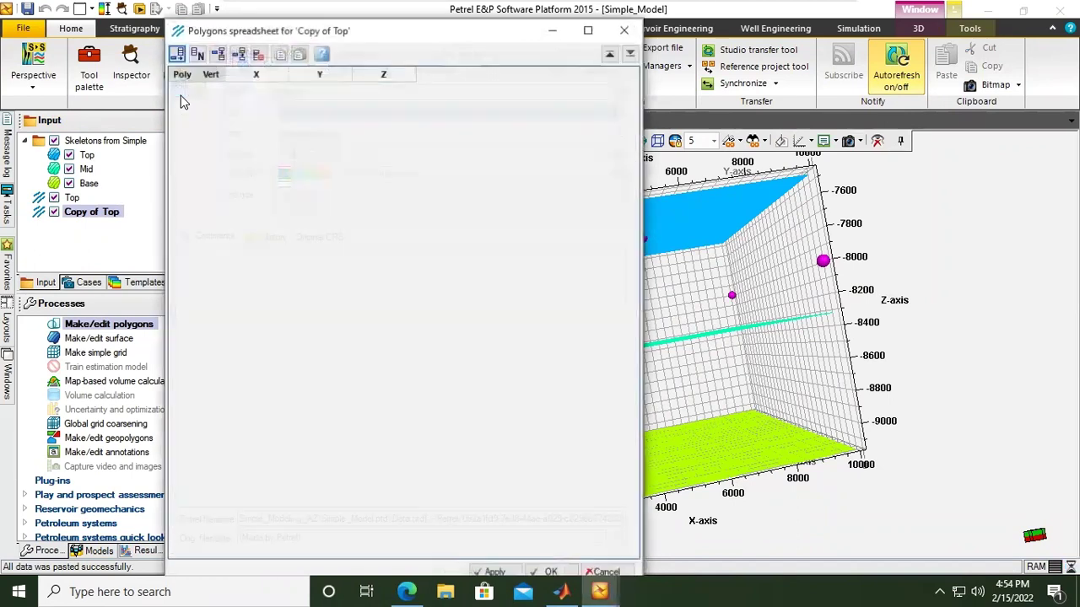
drag(330, 38, 388, 67)
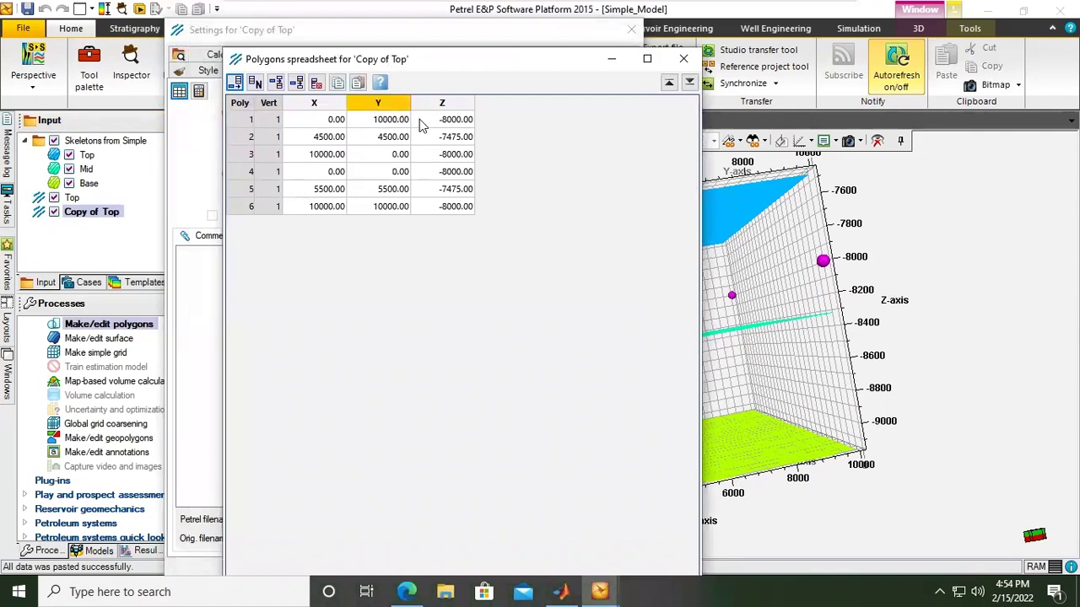
Set the Z values of polygons 1 and 3 in the copy's spreadsheet to -9250, and save the project
double_click(454, 123)
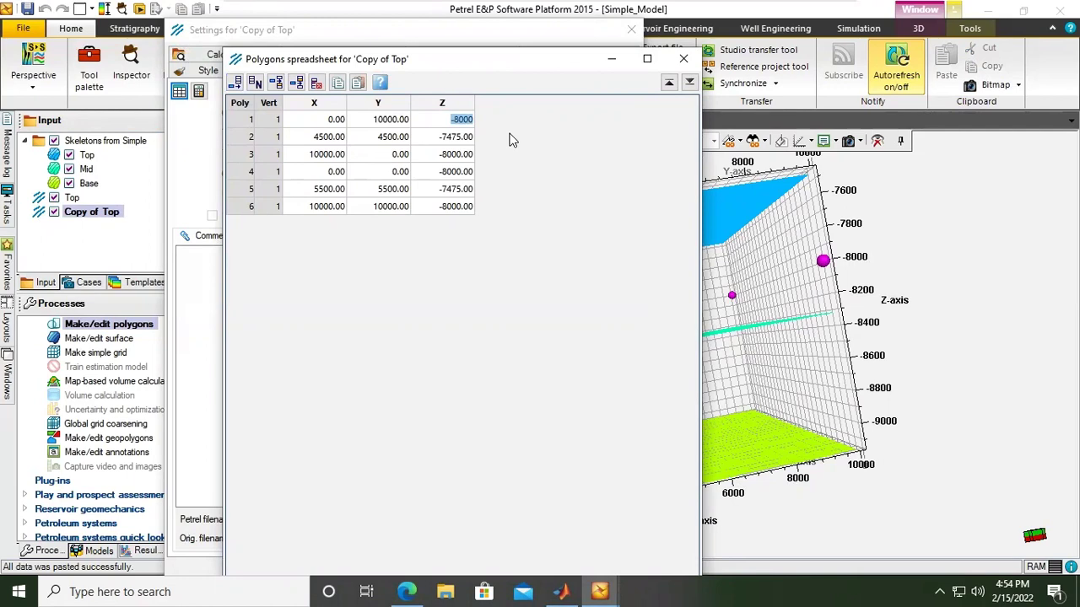
text(-9250)
double_click(458, 155)
text(-9250)
key(Return)
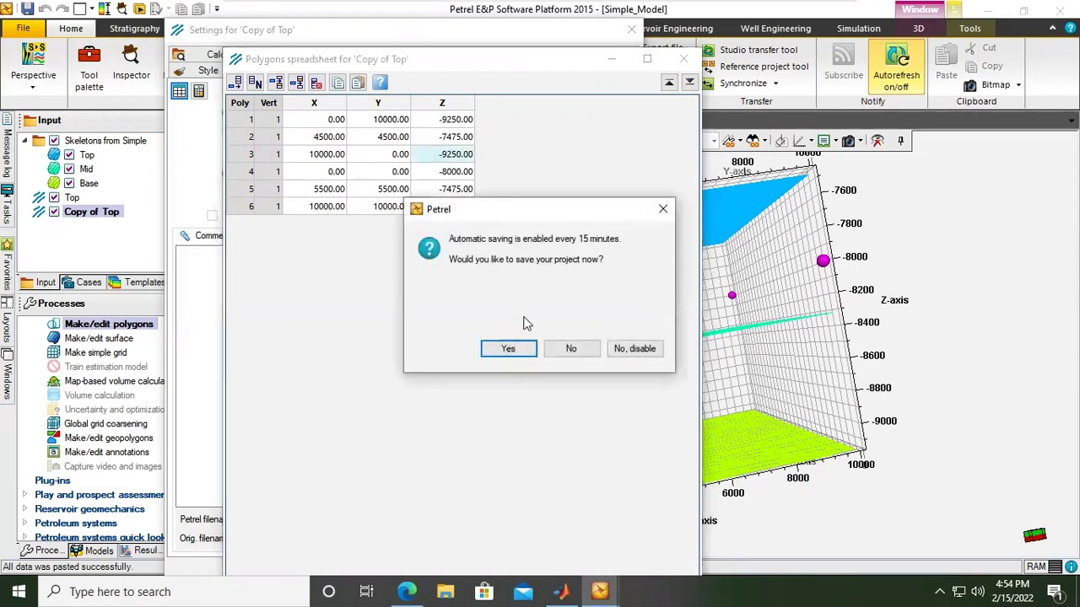
click(510, 350)
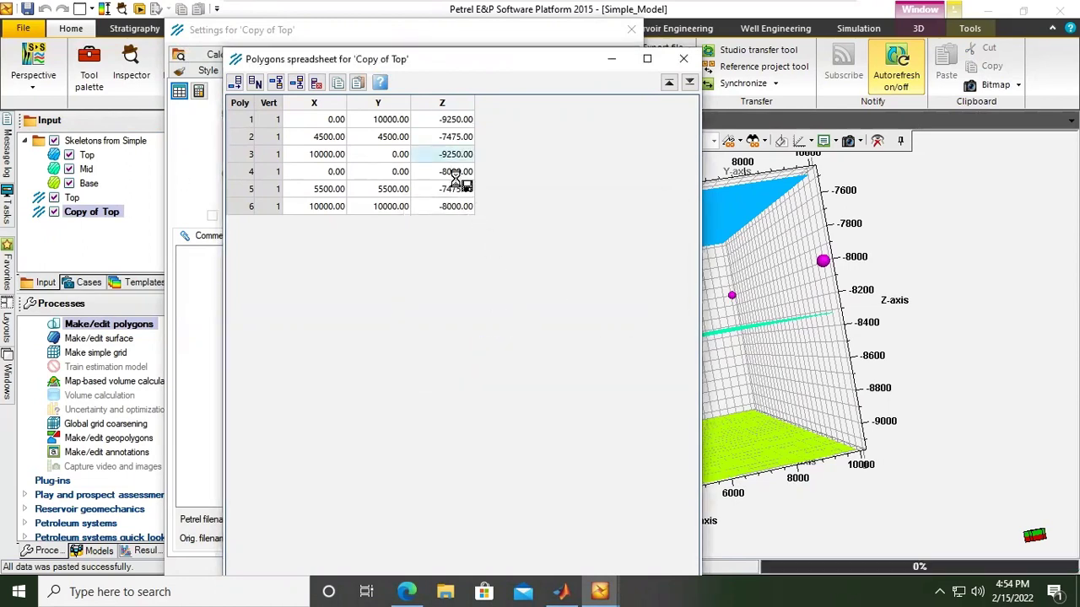
Set the Z values of polygons 4 and 6 in the copy's spreadsheet to -9250
double_click(462, 172)
click(464, 172)
drag(453, 172, 507, 192)
text(-9250)
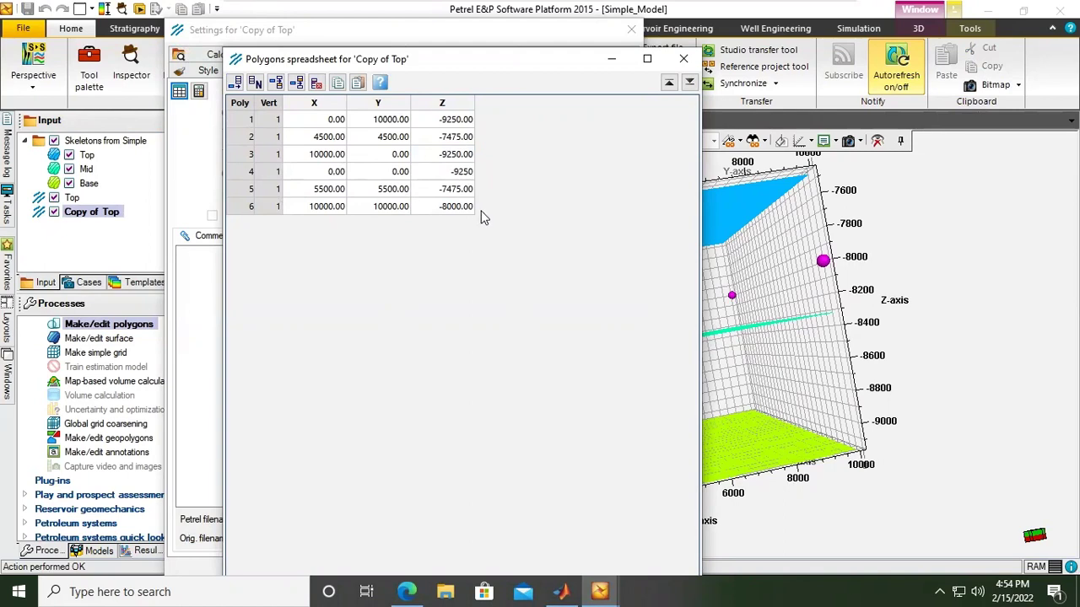
click(470, 214)
key(BackSpace)
text(-9250)
Set the Z values of polygons 2 and 6 to -8350, accept the spreadsheet edits and leave the copy's settings
click(460, 138)
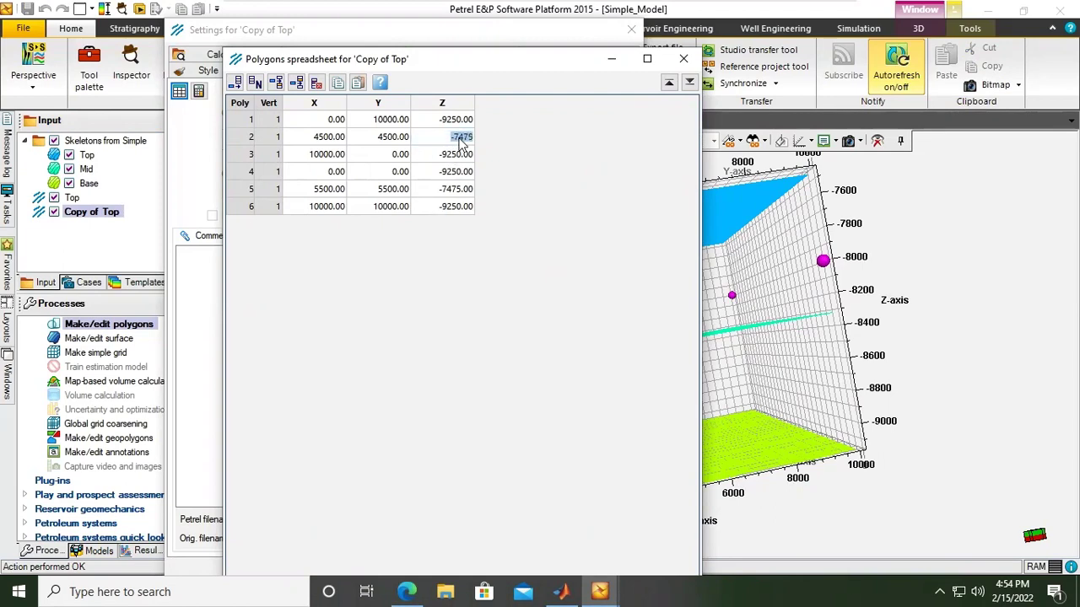
key(BackSpace)
text(-8350)
click(463, 209)
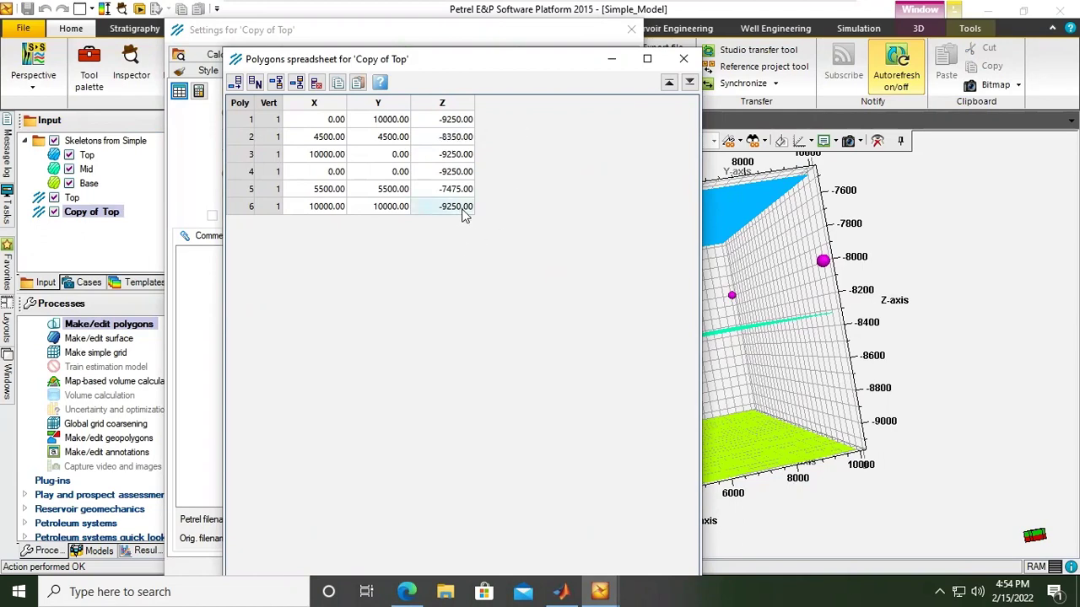
text(-8350)
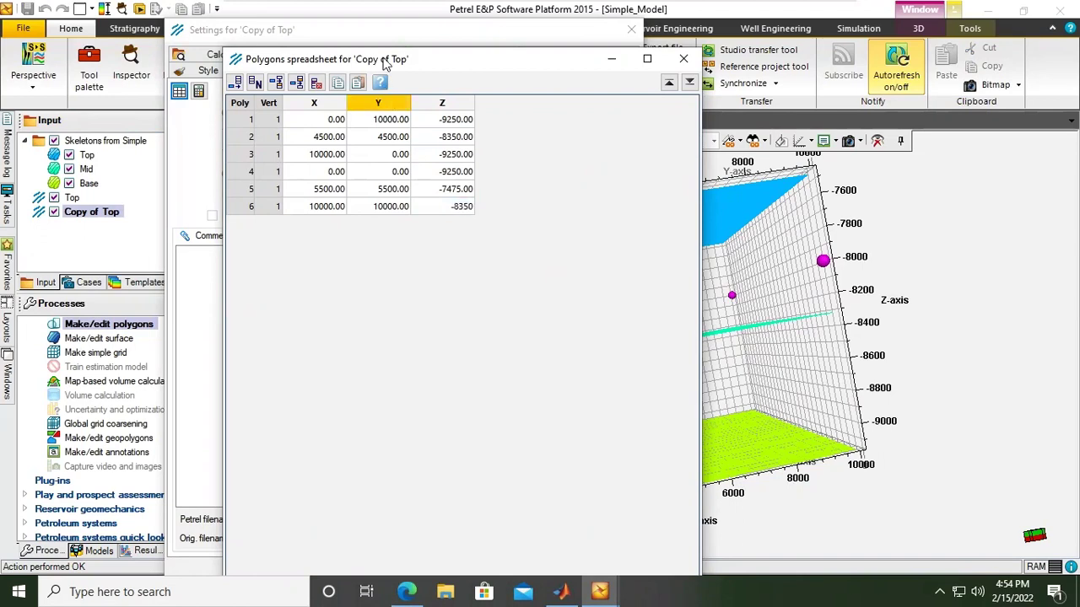
drag(392, 60, 374, 30)
click(531, 572)
click(593, 574)
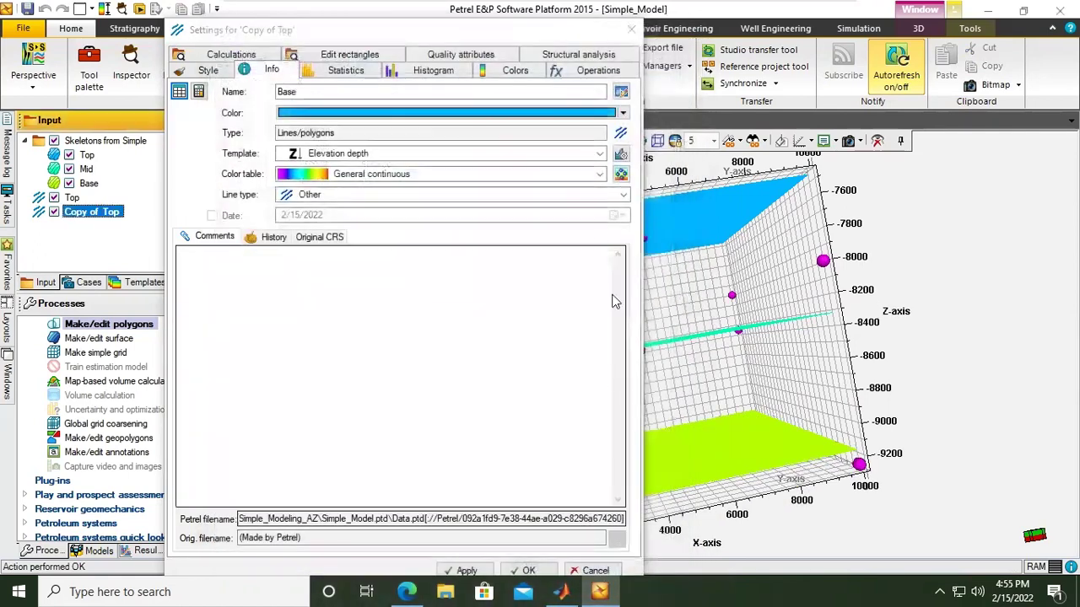
click(203, 73)
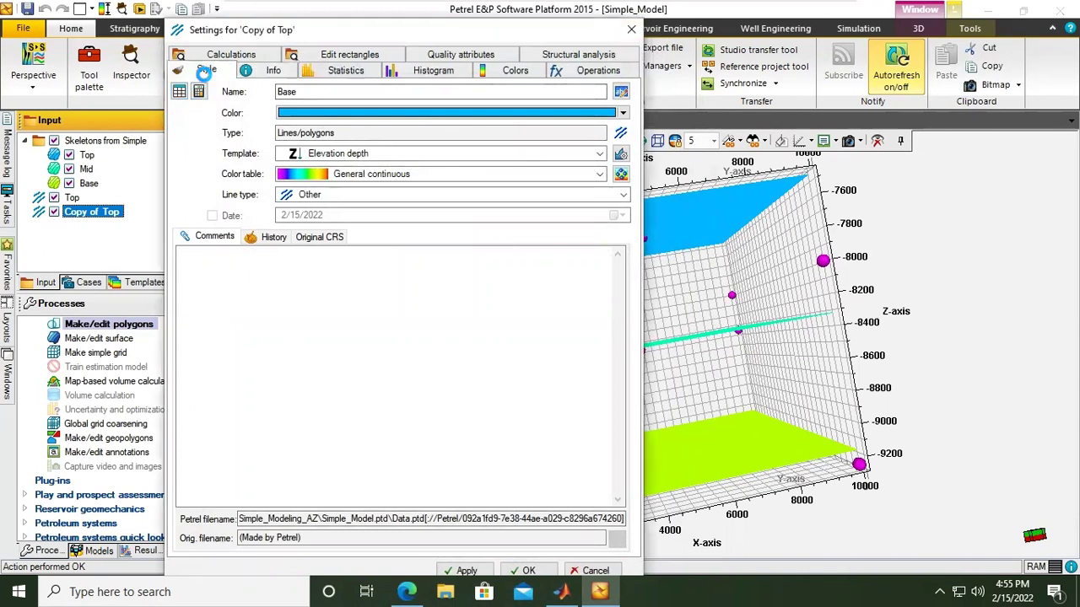
click(631, 32)
mouse_move(596, 287)
mouse_down()
mouse_move(619, 289)
mouse_move(598, 306)
mouse_move(636, 279)
mouse_move(610, 291)
mouse_up()
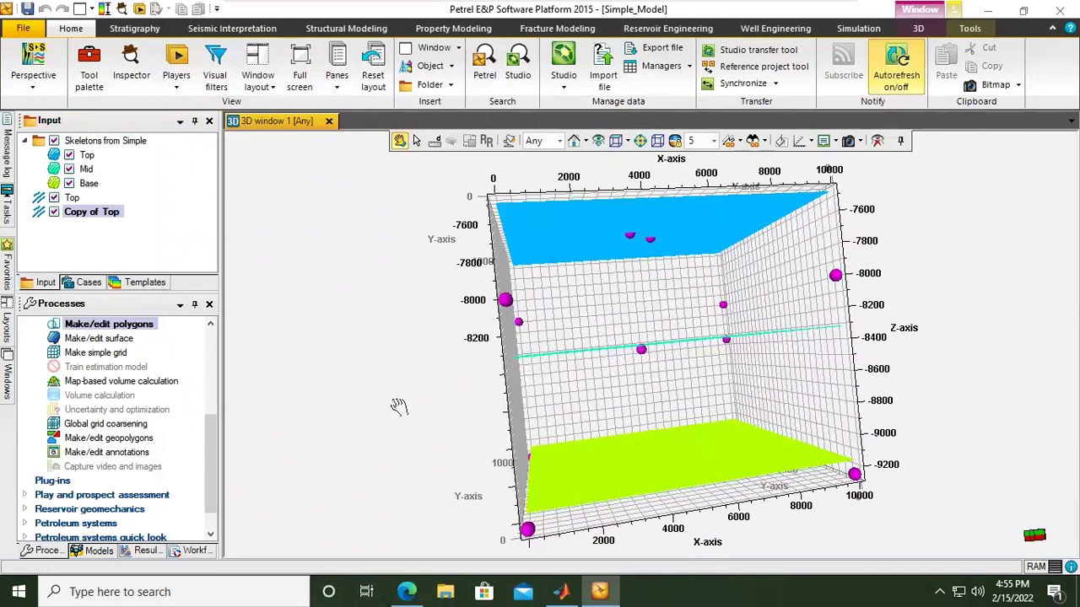
drag(379, 368, 553, 307)
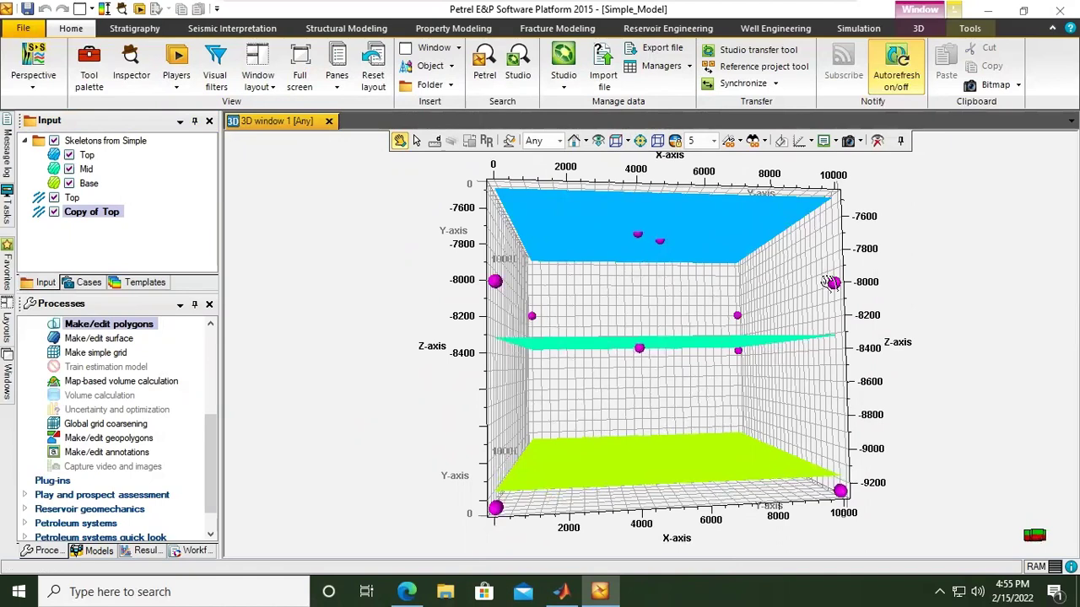
drag(209, 444, 213, 430)
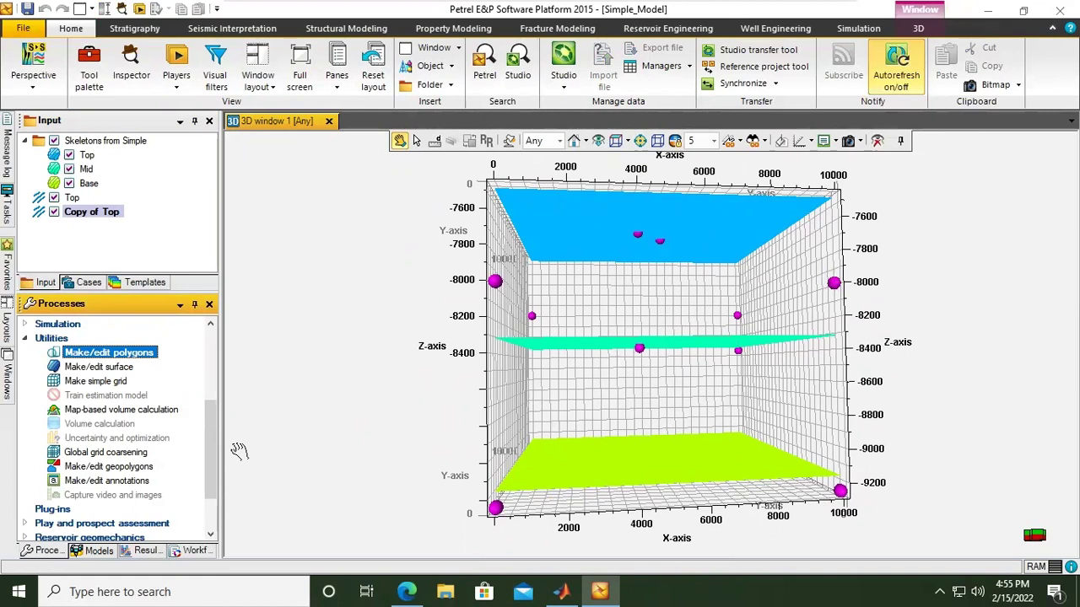
Rename the Copy of Top polygon object as Base and confirm its settings
click(100, 212)
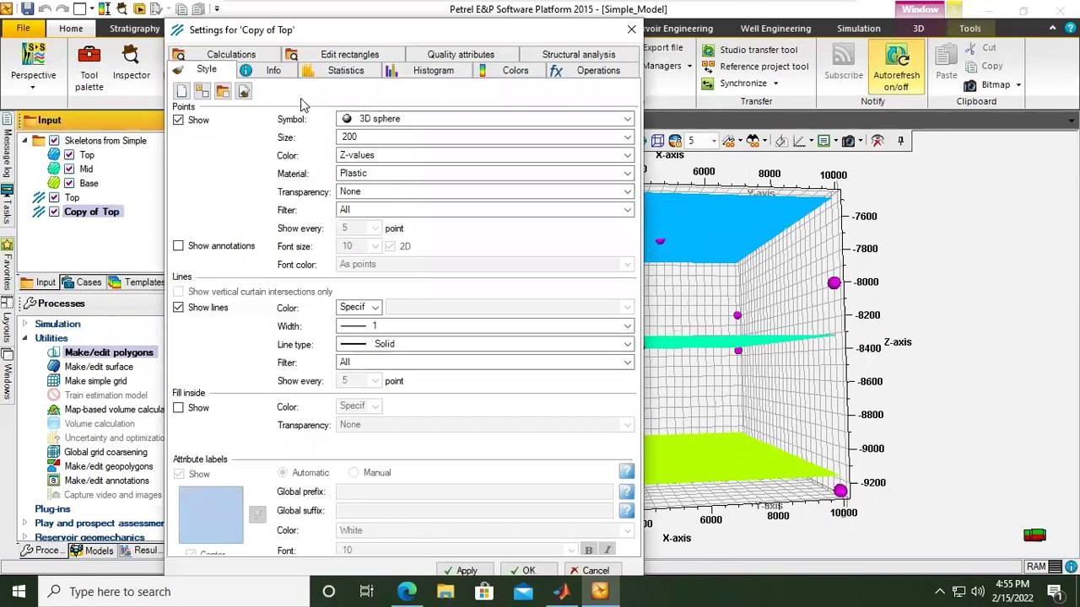
click(272, 70)
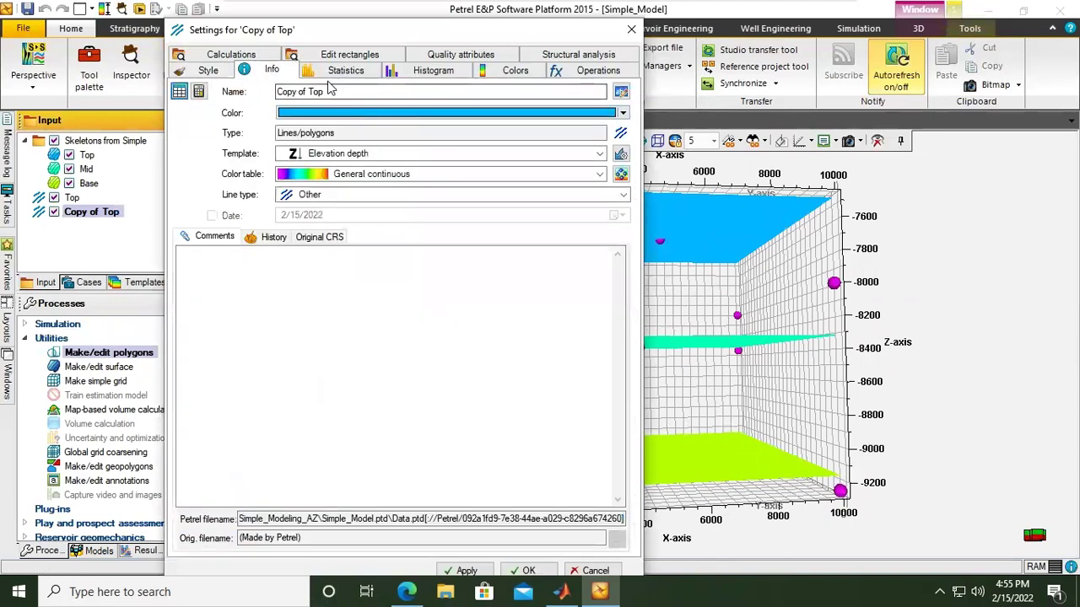
triple_click(264, 92)
text(Base)
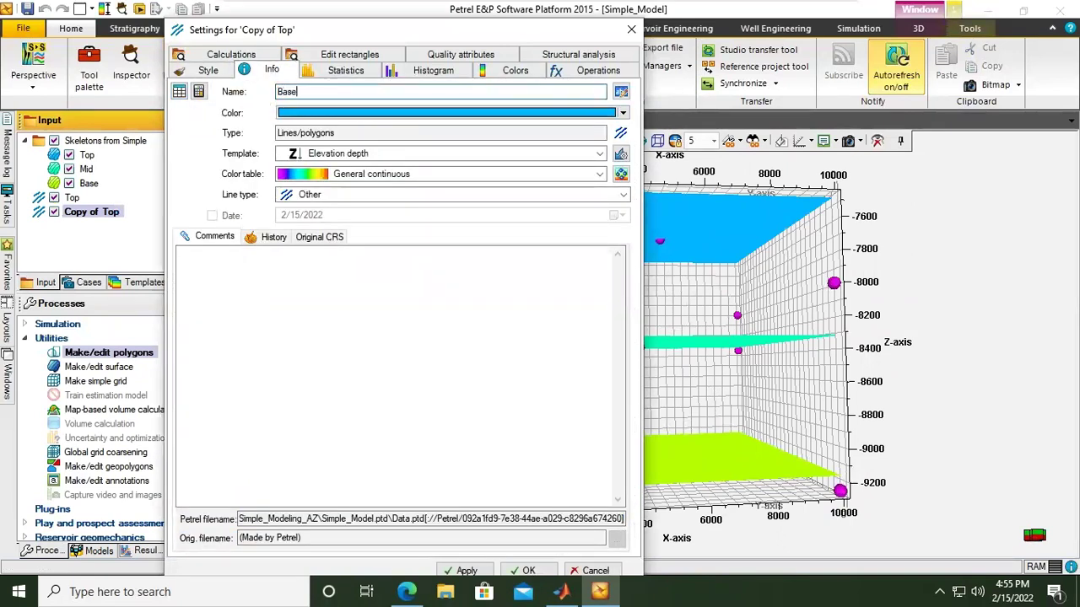
click(465, 571)
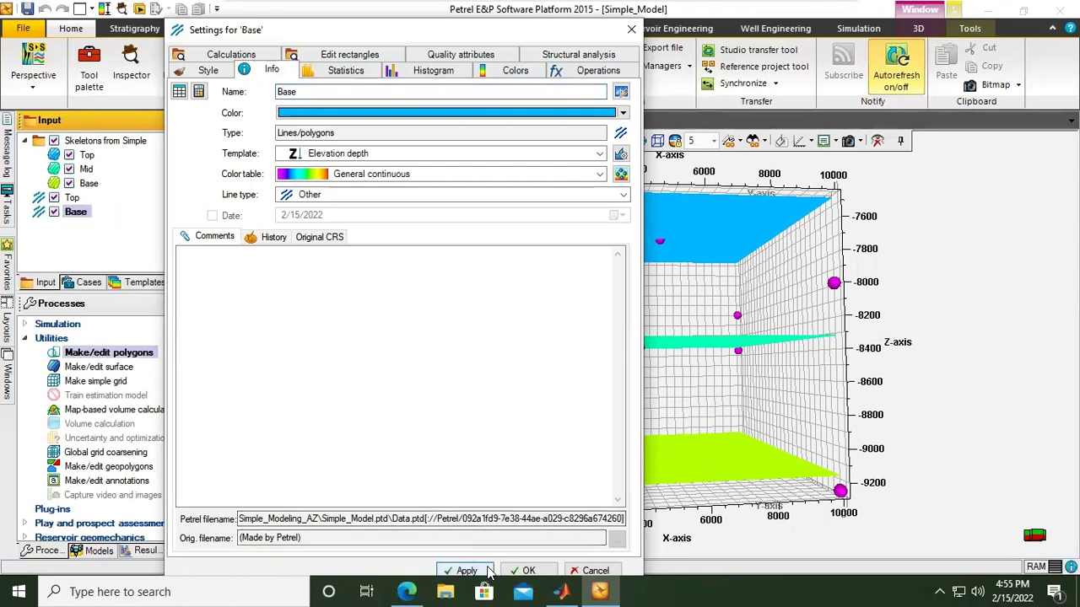
click(524, 570)
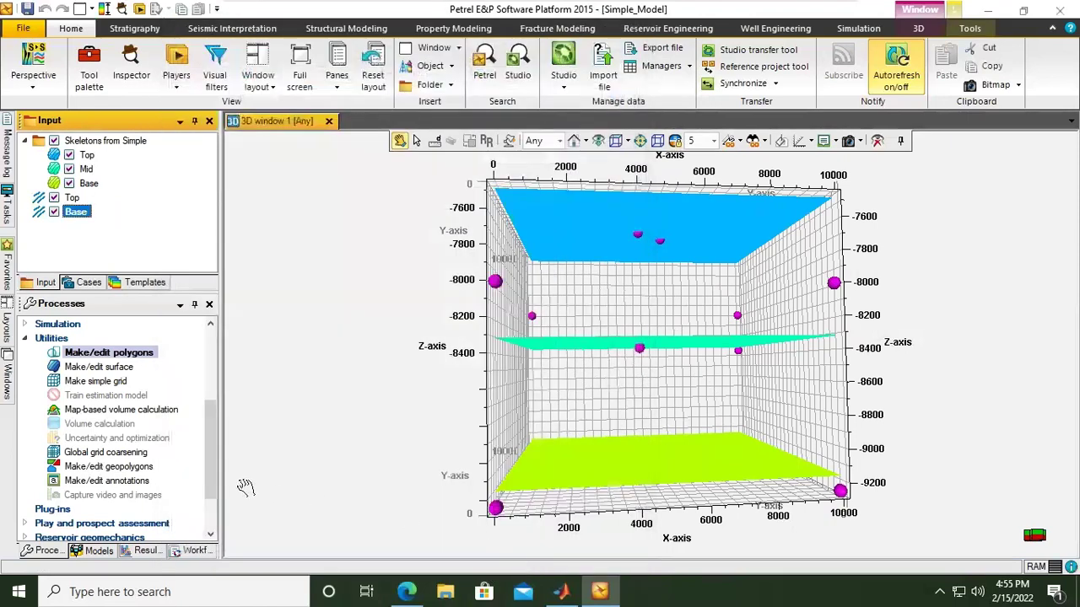
Start the Make/edit surface process and set the Top skeleton surface as its main input
click(127, 368)
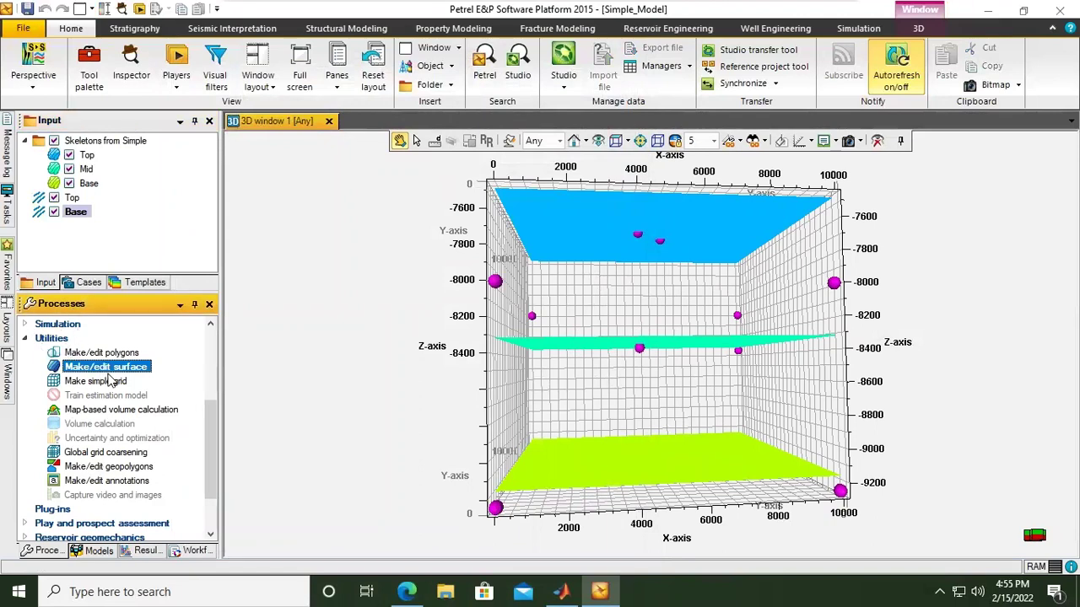
double_click(138, 369)
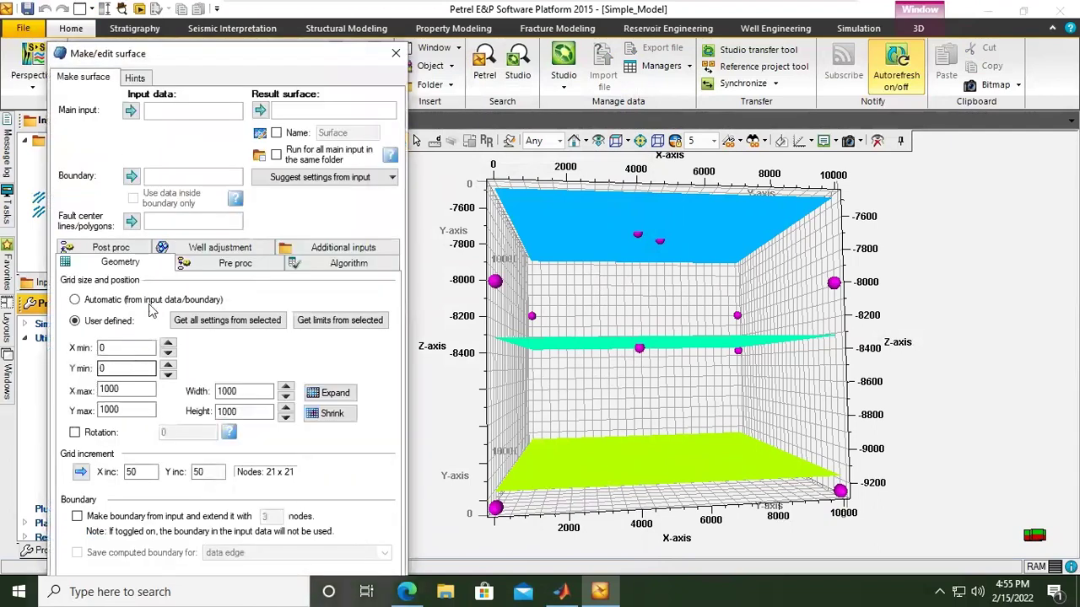
drag(210, 63, 467, 71)
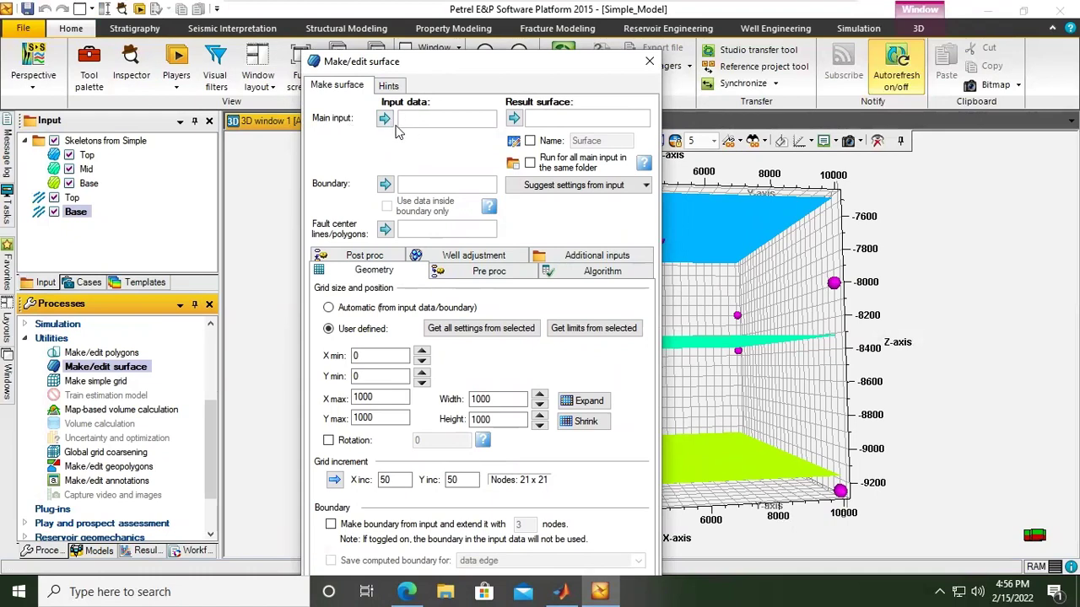
click(93, 160)
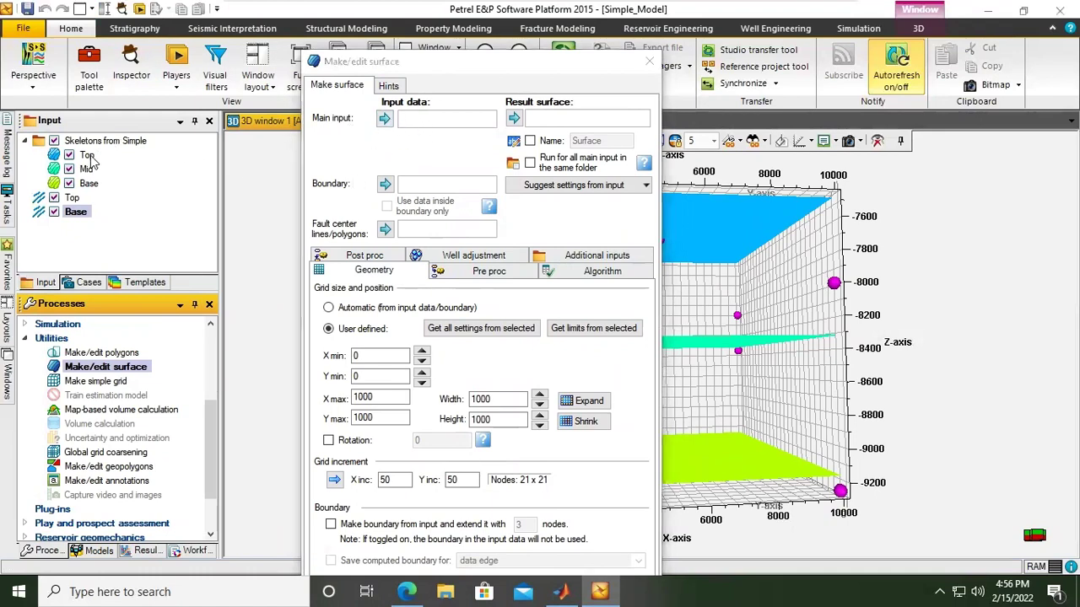
click(89, 156)
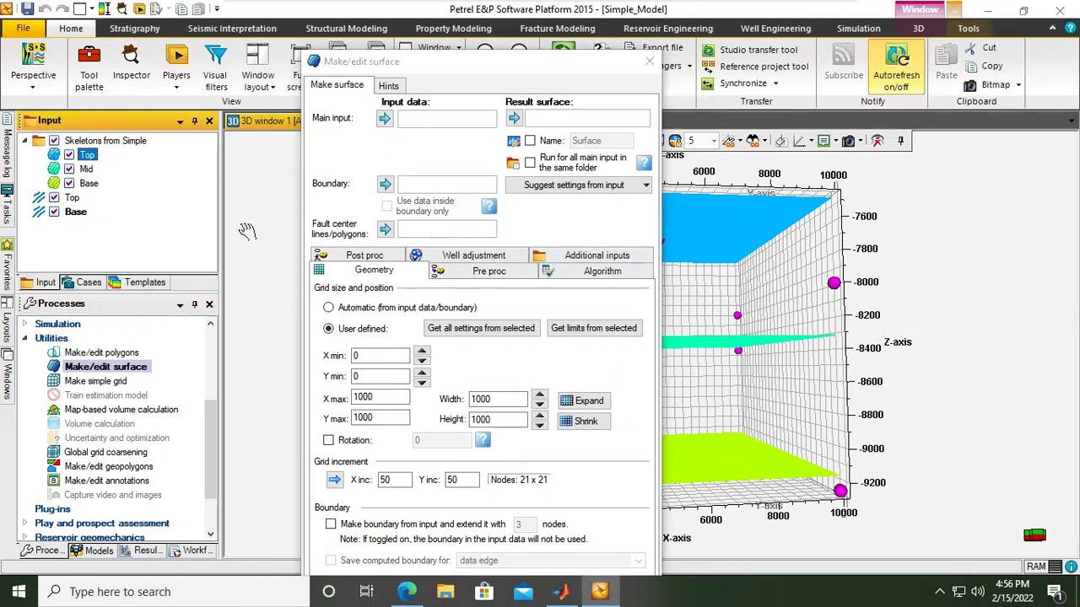
click(385, 118)
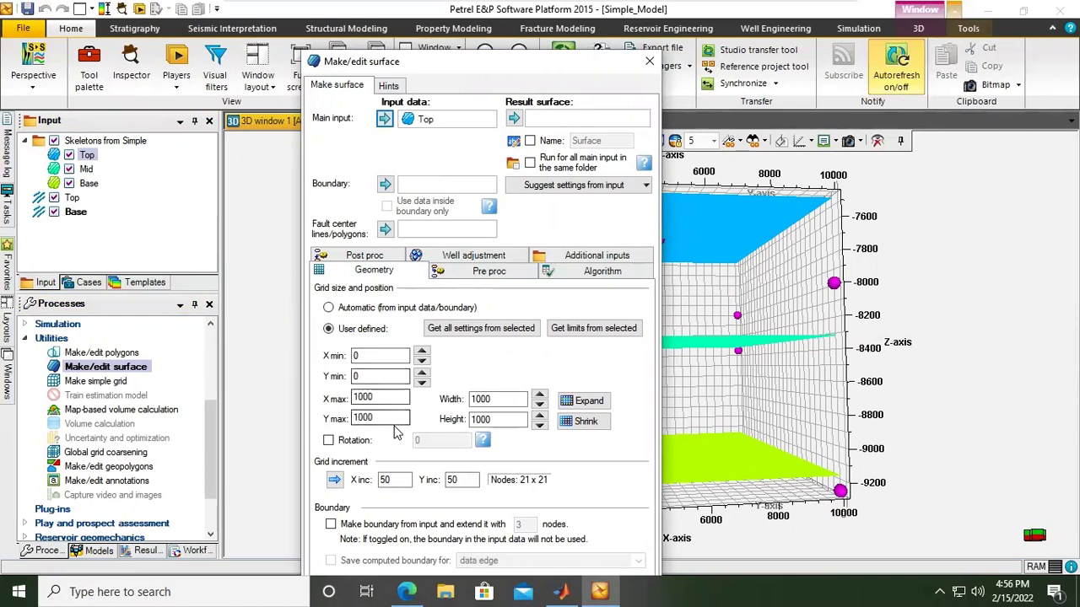
Take the user-defined grid limits from the Top polygon object and generate the Top surface
click(73, 199)
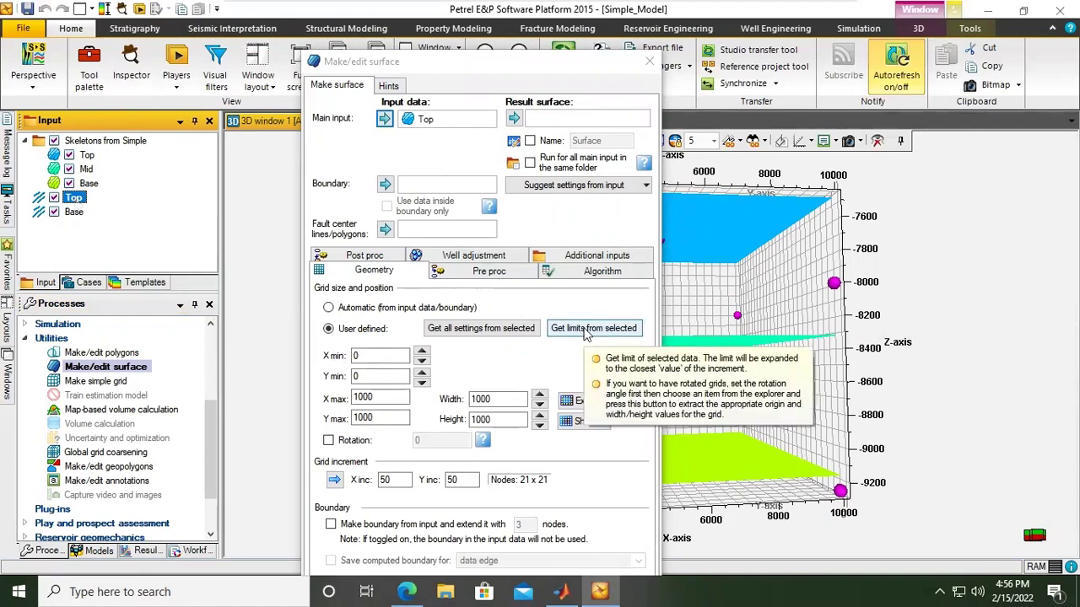
click(614, 335)
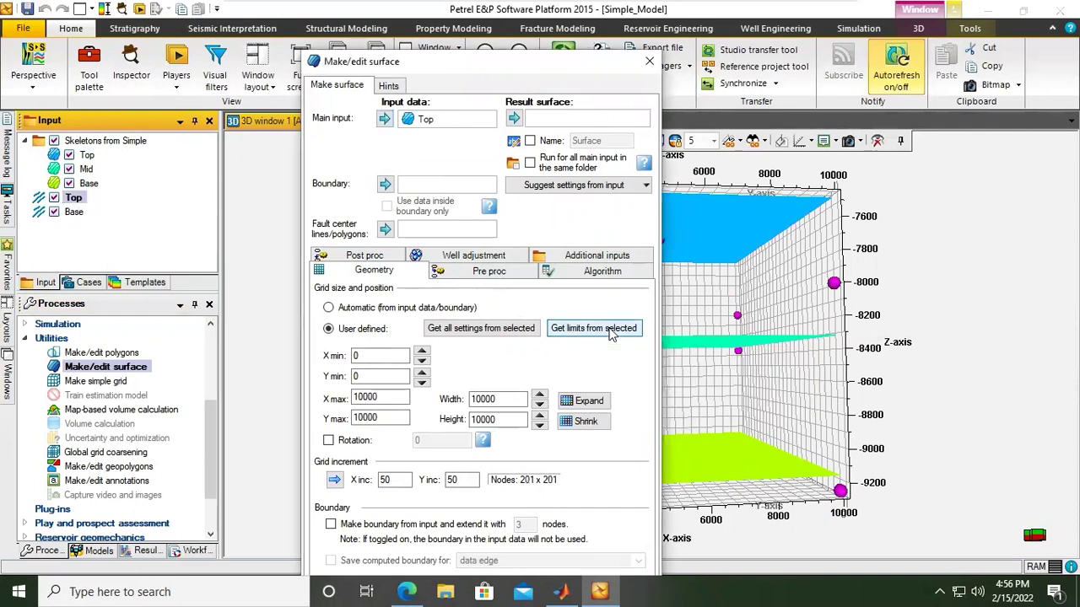
click(383, 397)
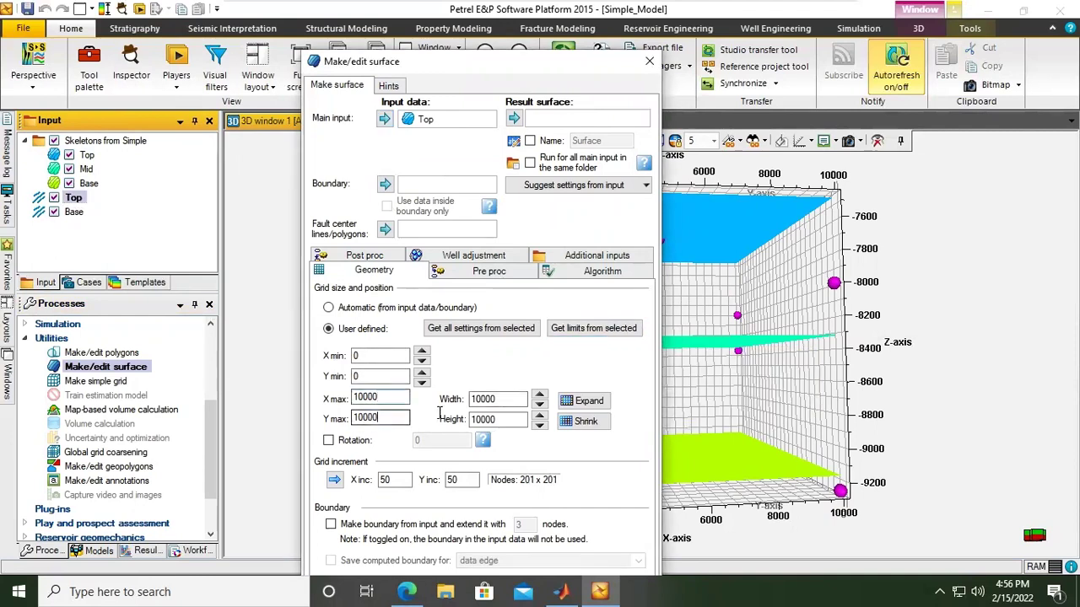
click(507, 420)
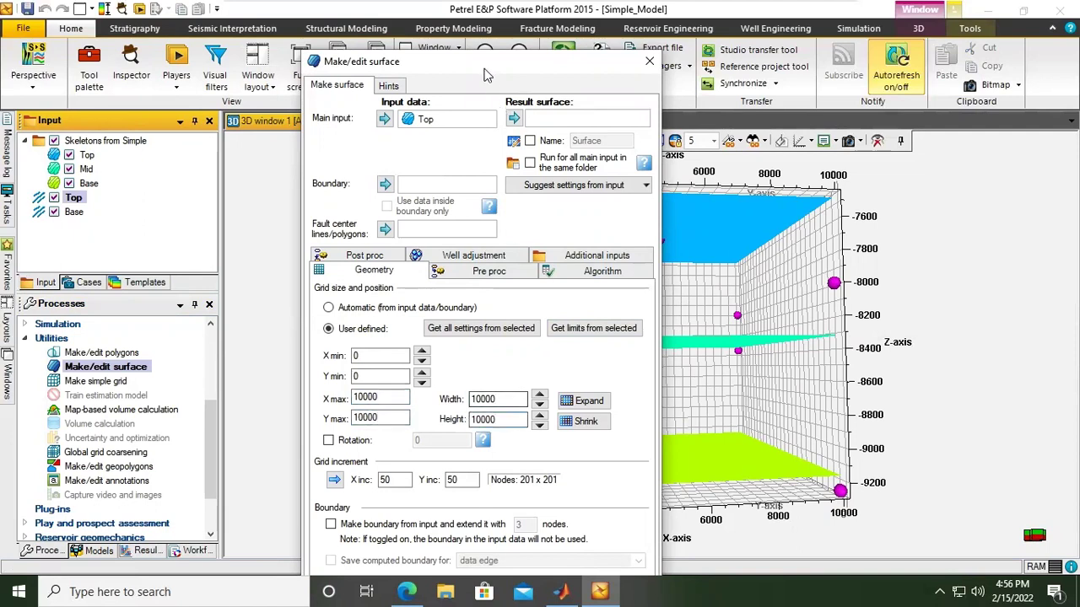
drag(487, 67, 487, 29)
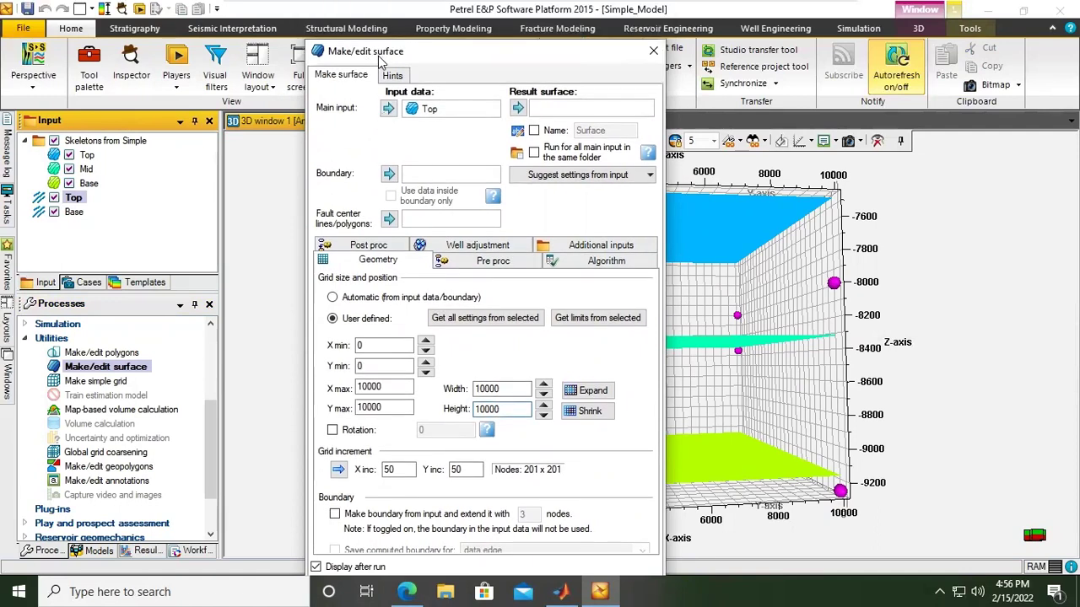
drag(382, 30, 172, 27)
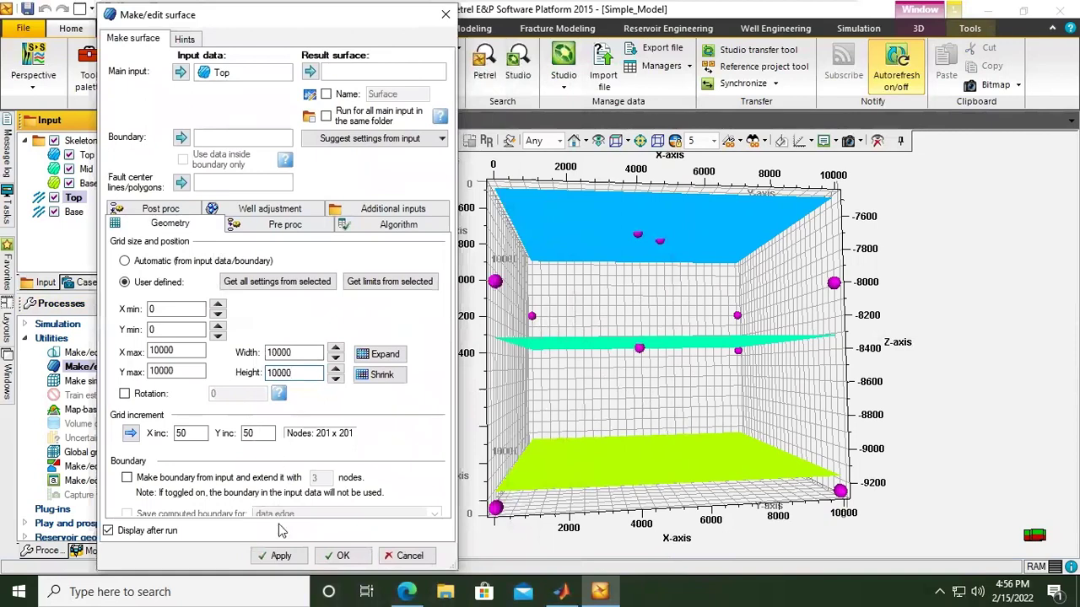
click(281, 556)
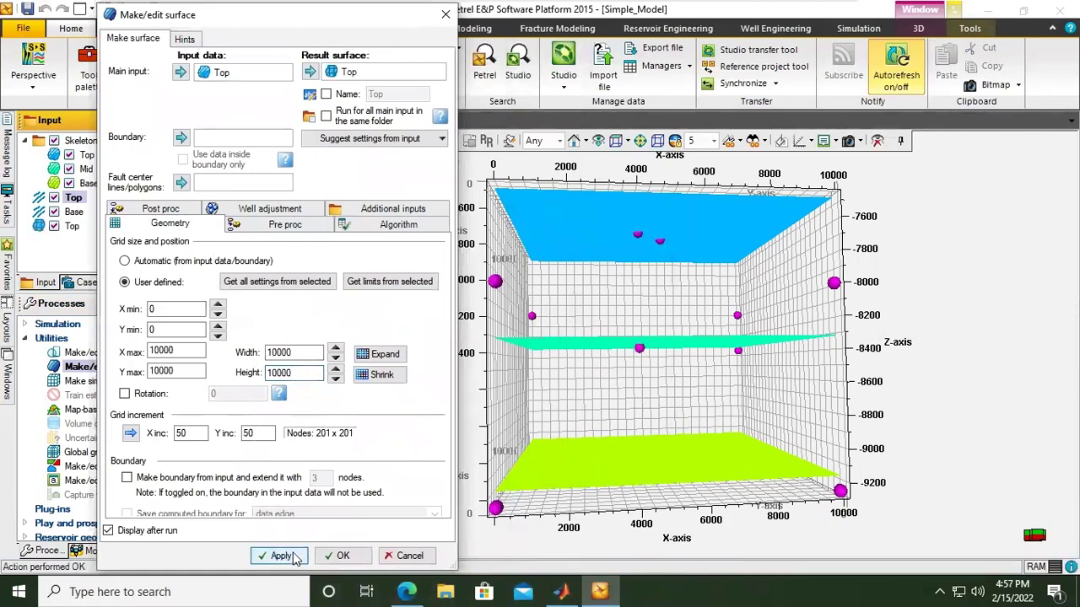
click(343, 556)
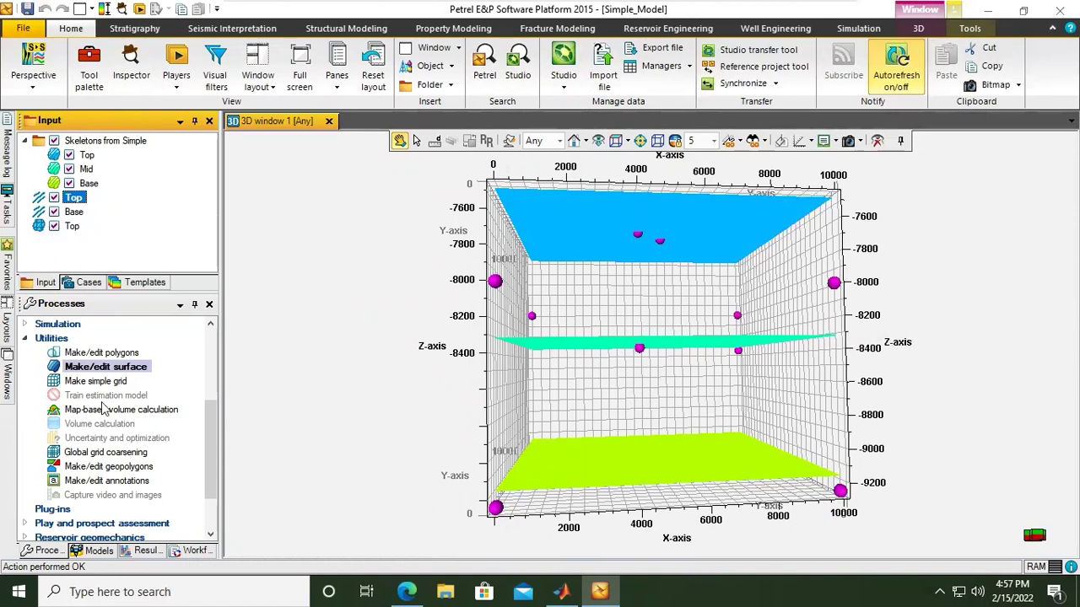
Reopen Make/edit surface and clear its main input and result surface, dismissing the offer to reset the settings
double_click(105, 369)
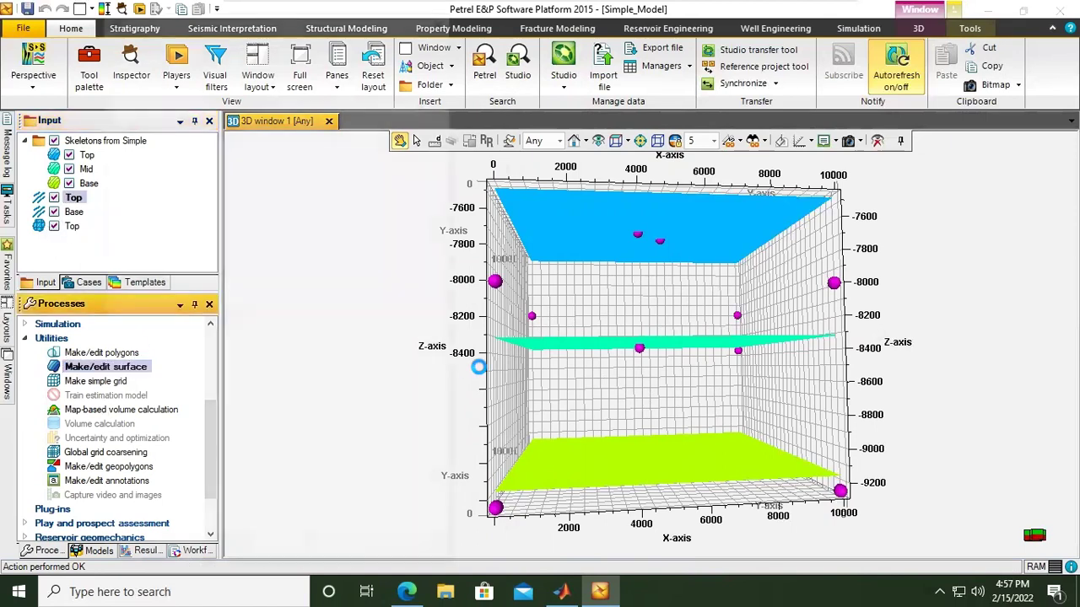
click(360, 80)
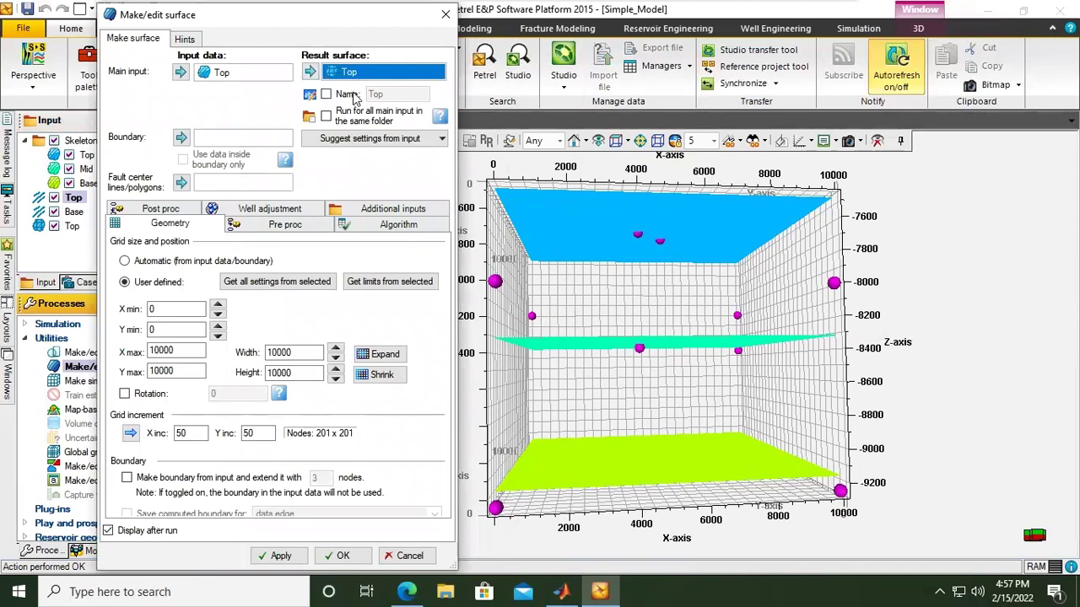
click(260, 75)
drag(272, 76, 343, 82)
right_click(343, 83)
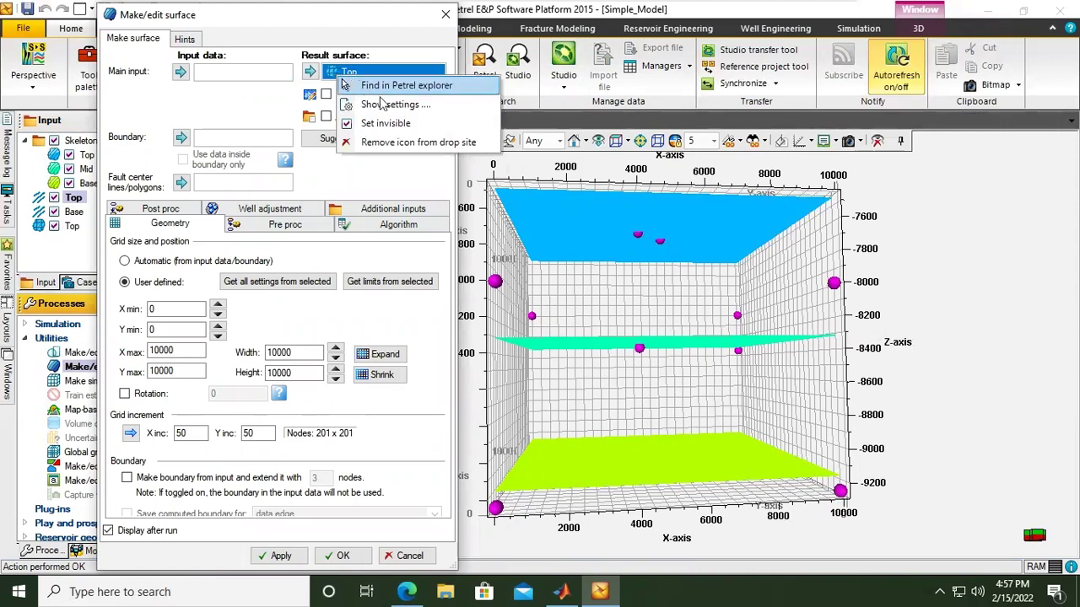
click(388, 142)
click(392, 144)
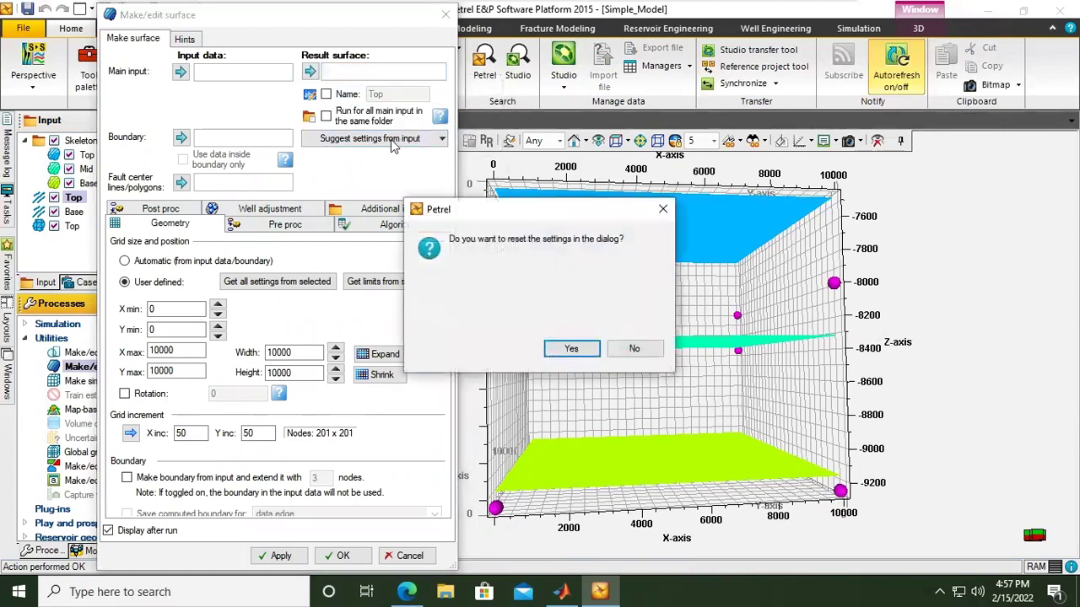
click(663, 209)
Set the Base skeleton surface as the main input for making a surface
drag(280, 25, 357, 71)
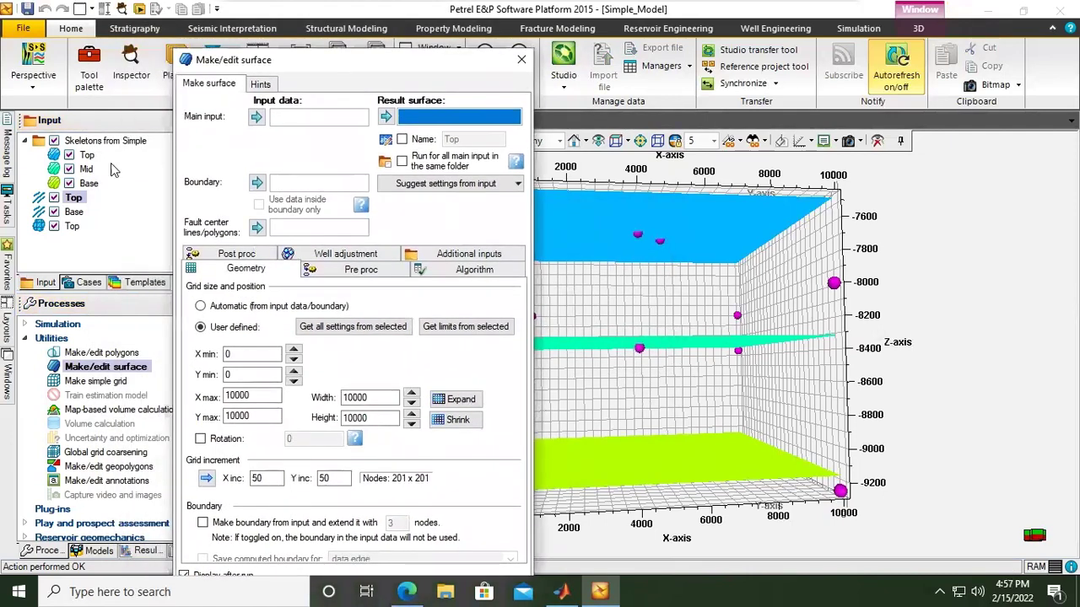
click(88, 183)
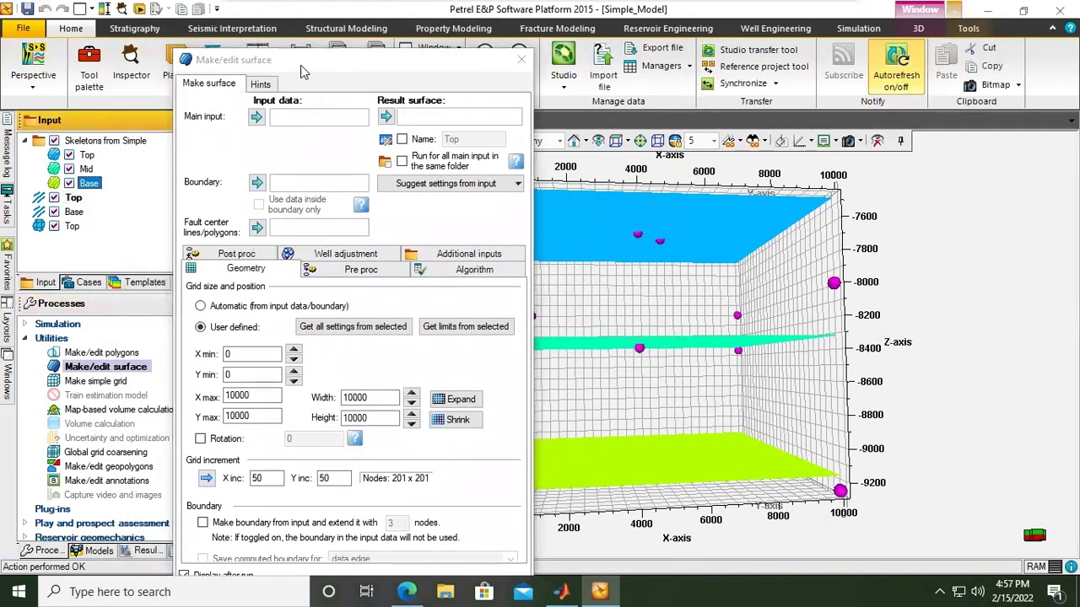
drag(327, 70, 366, 78)
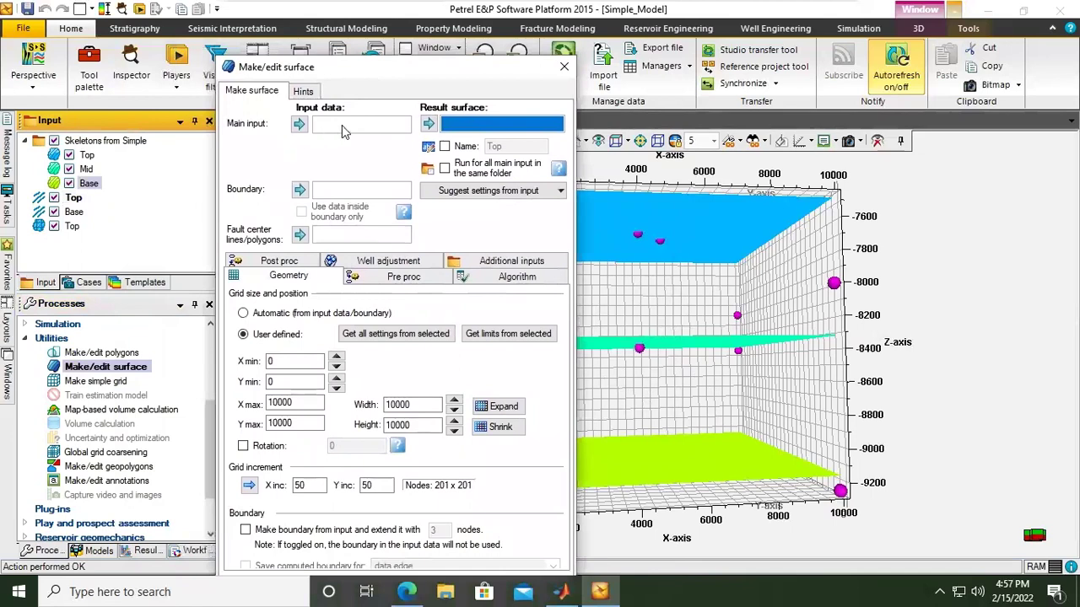
click(302, 125)
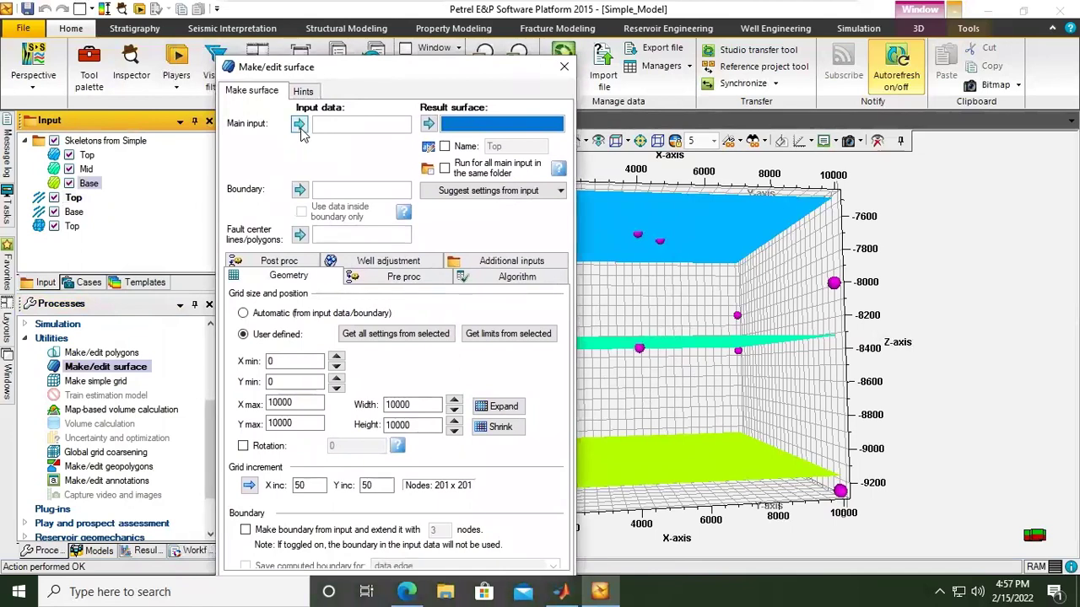
Take the grid limits from the Base polygon object and generate the Base surface
click(74, 212)
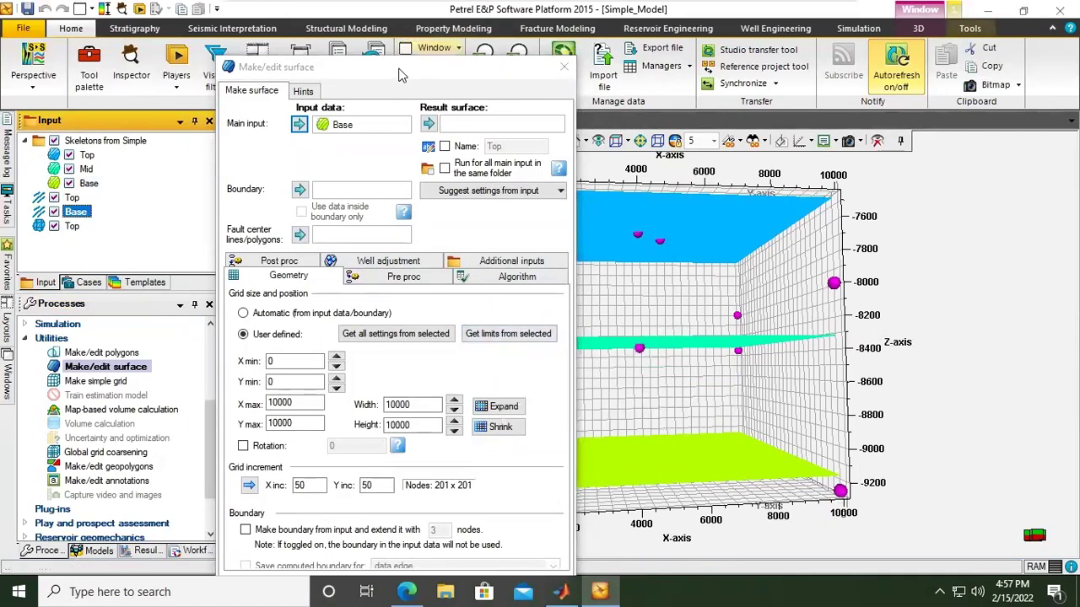
drag(408, 66, 416, 35)
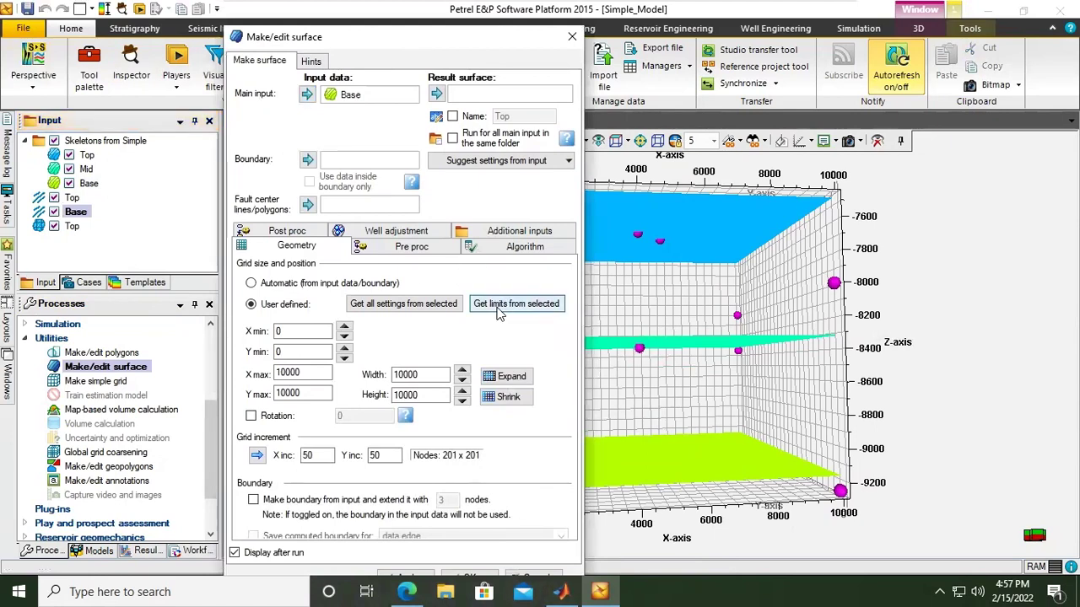
drag(365, 35, 361, 18)
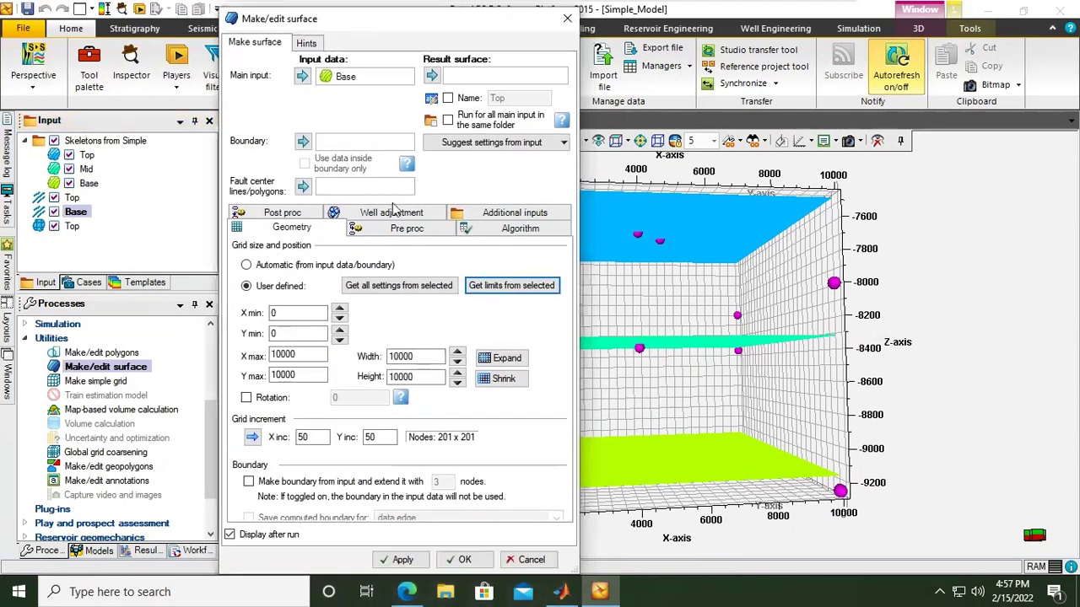
click(420, 563)
click(464, 560)
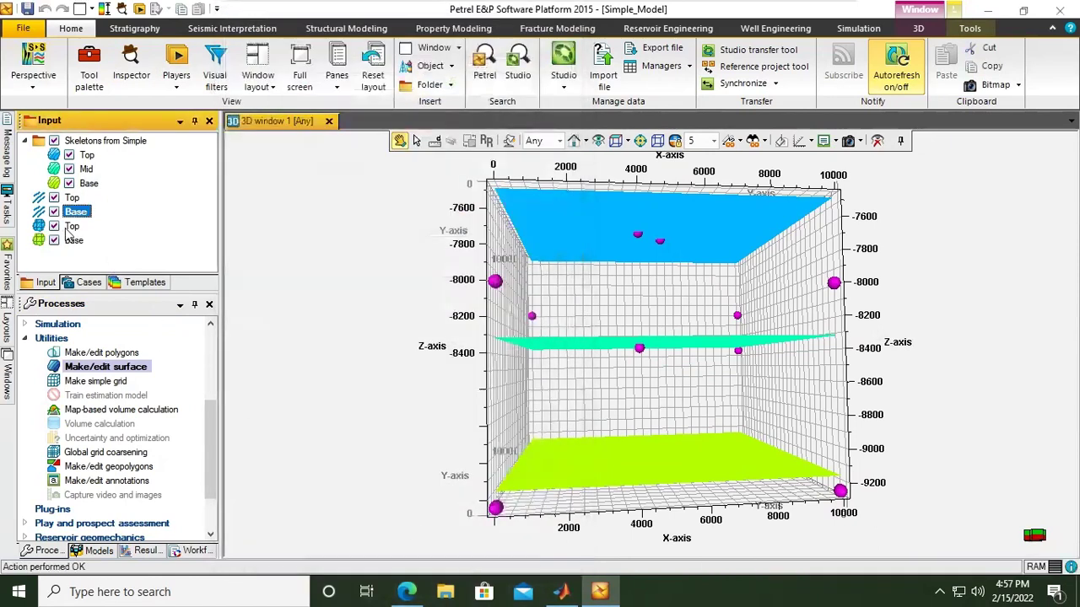
Hide the Skeletons from Simple folder and the Top and Base polygons, leaving the two new surfaces displayed in 3D
click(74, 227)
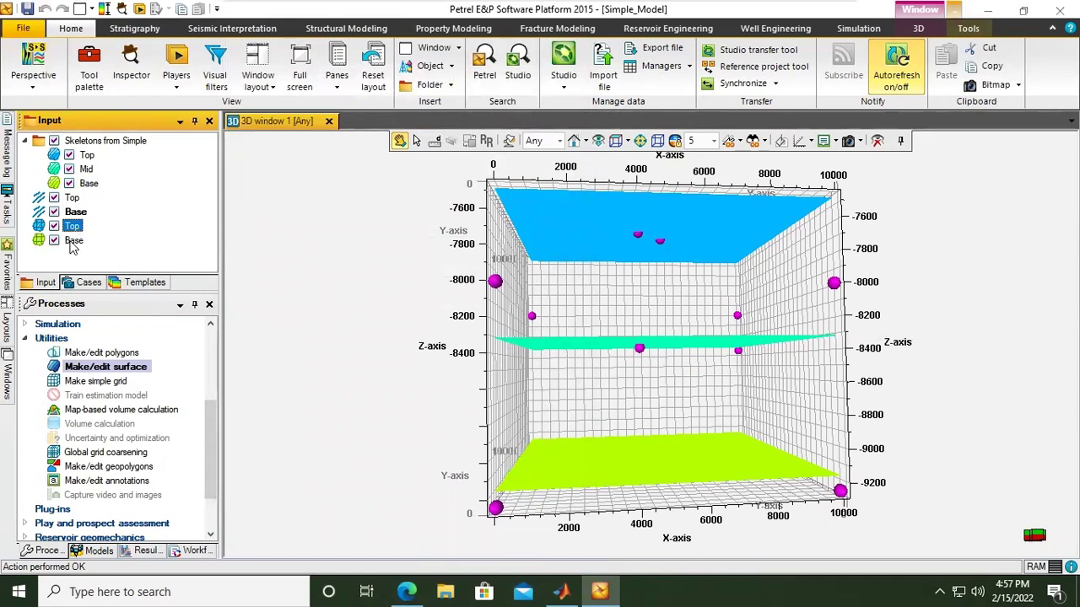
click(73, 241)
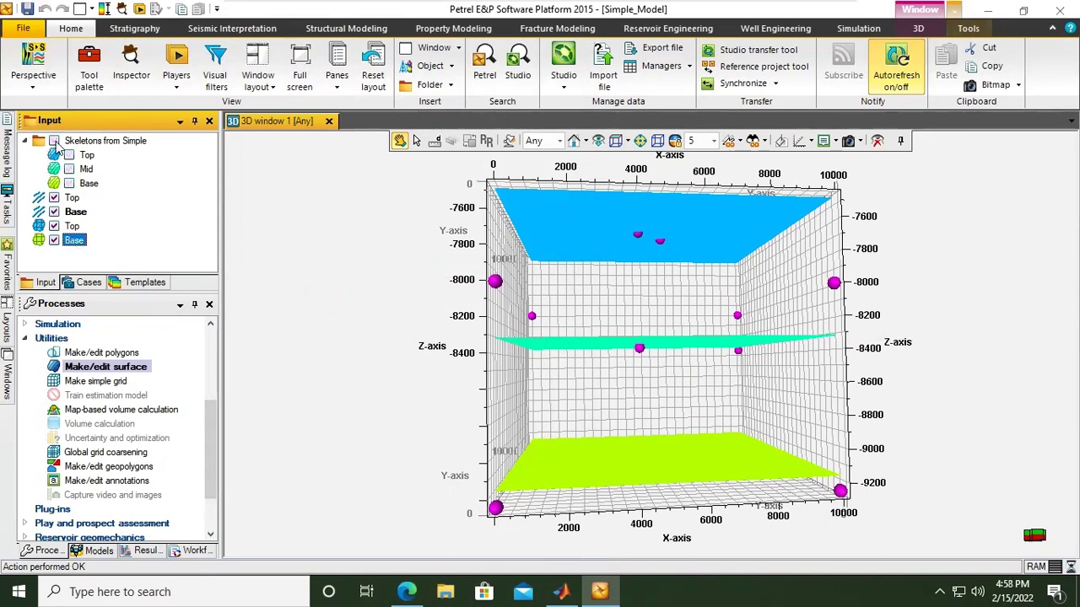
click(53, 198)
click(53, 212)
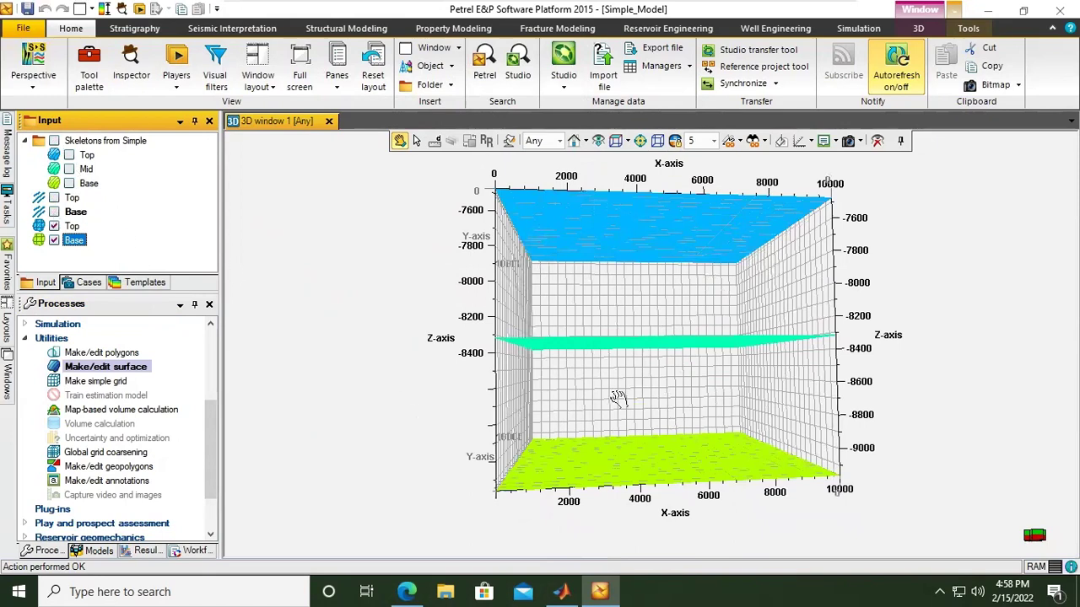
mouse_move(752, 304)
mouse_down()
mouse_move(753, 316)
mouse_move(740, 308)
mouse_up()
Try to rename the generated Top surface as Top Surface in its settings, keeping its current colour
click(73, 227)
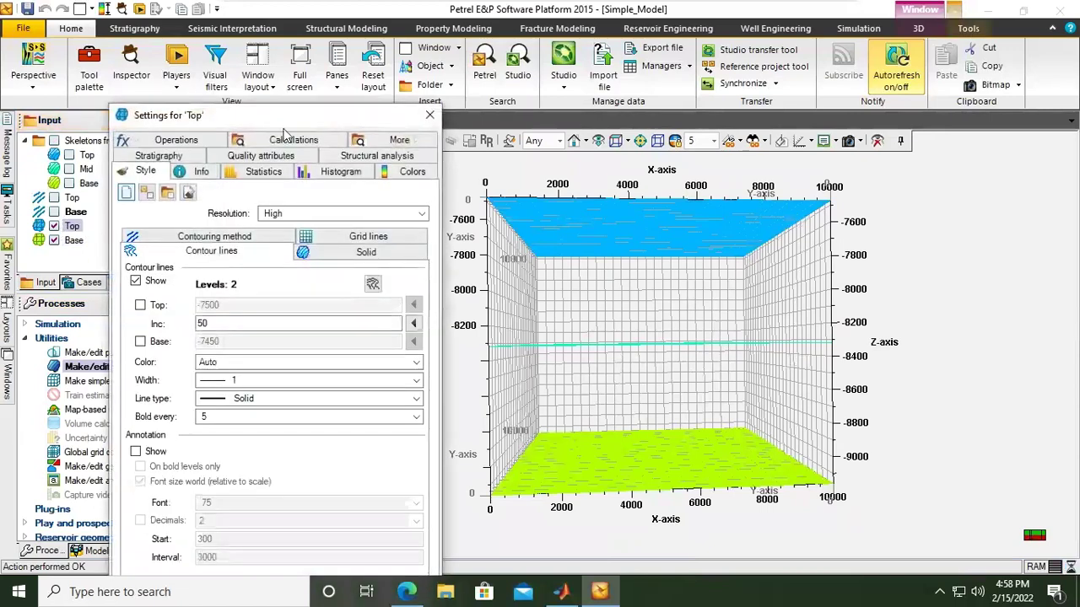
click(203, 171)
drag(262, 114, 365, 83)
click(380, 161)
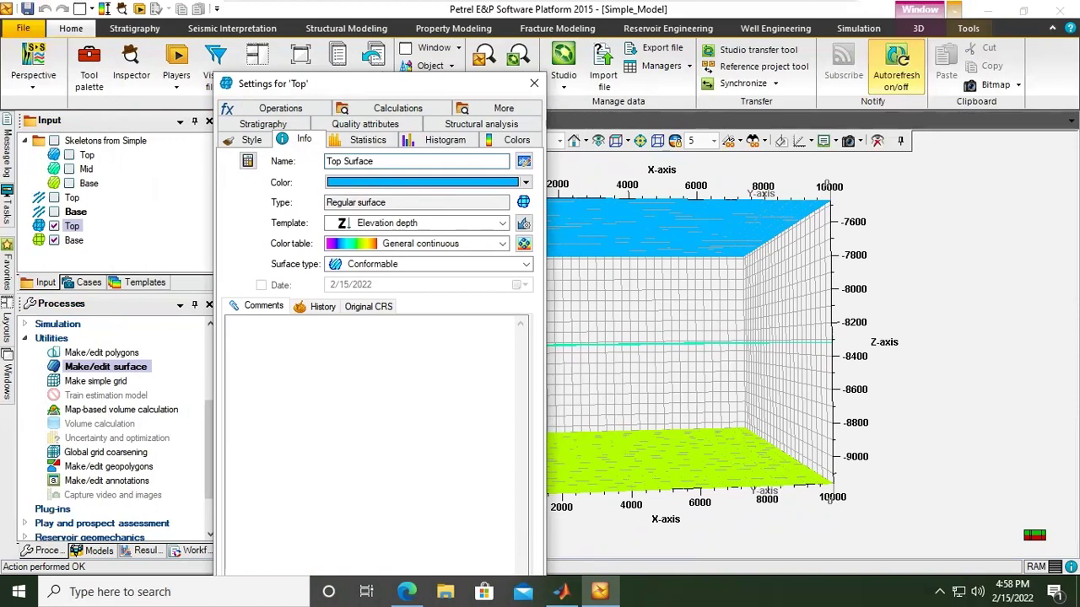
click(526, 183)
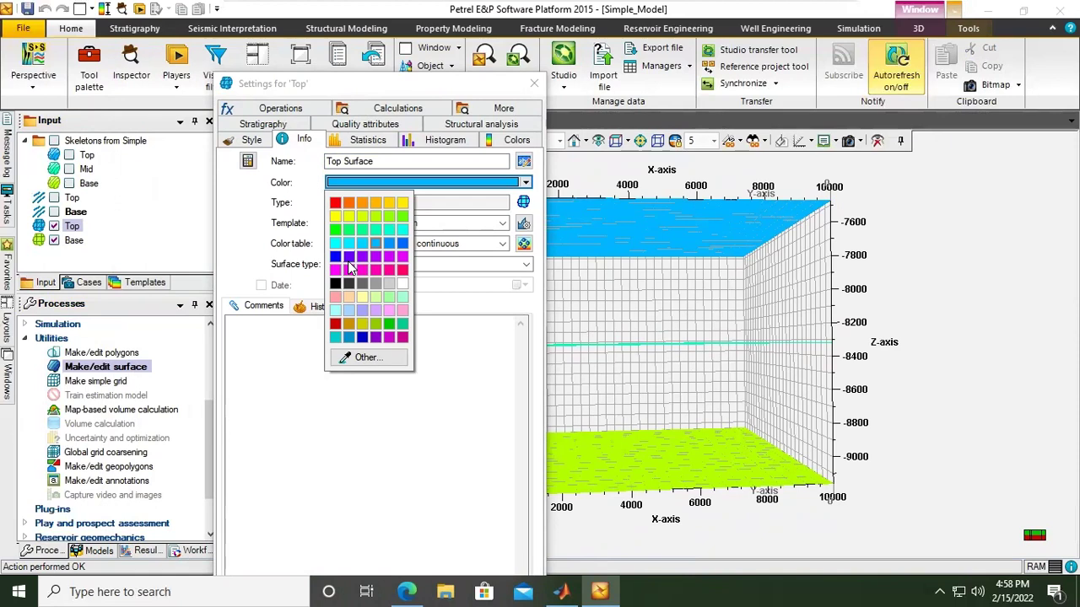
click(444, 370)
drag(377, 87, 395, 65)
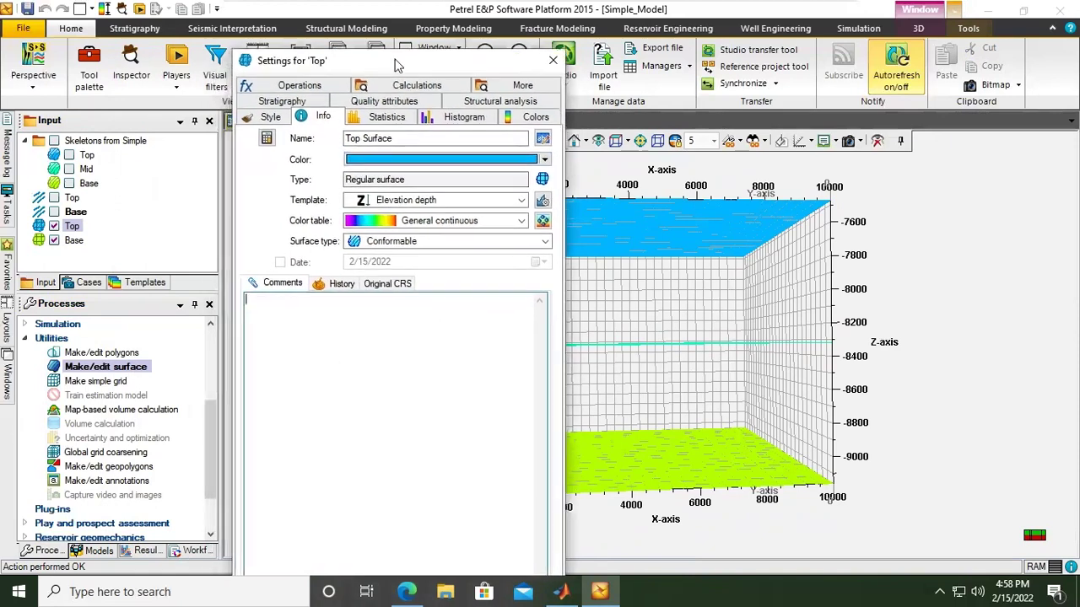
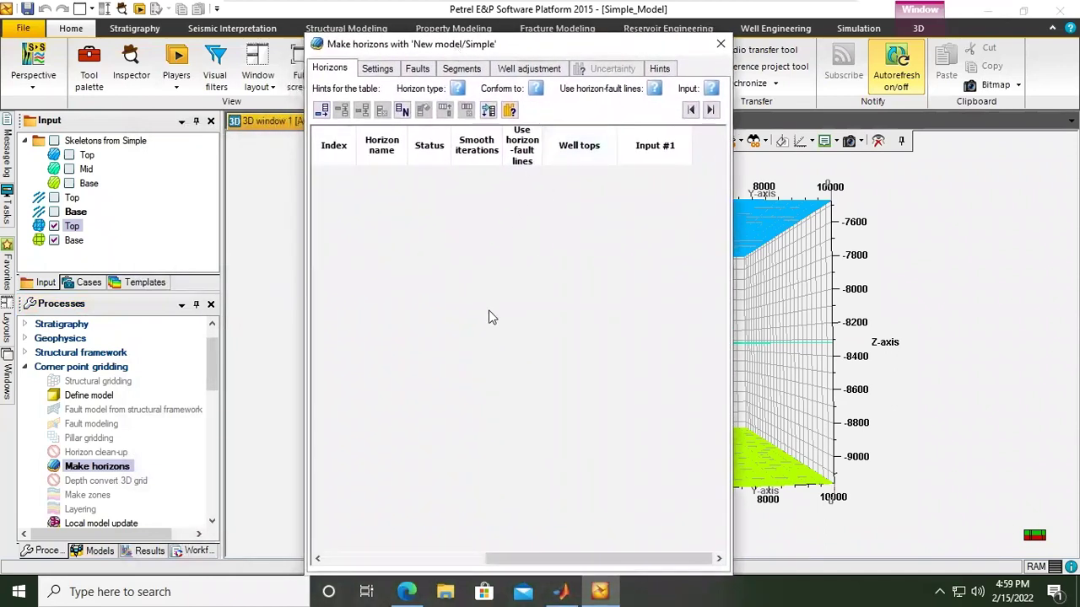
Append two horizon rows to the Make horizons table of the Simple model
click(322, 113)
click(322, 113)
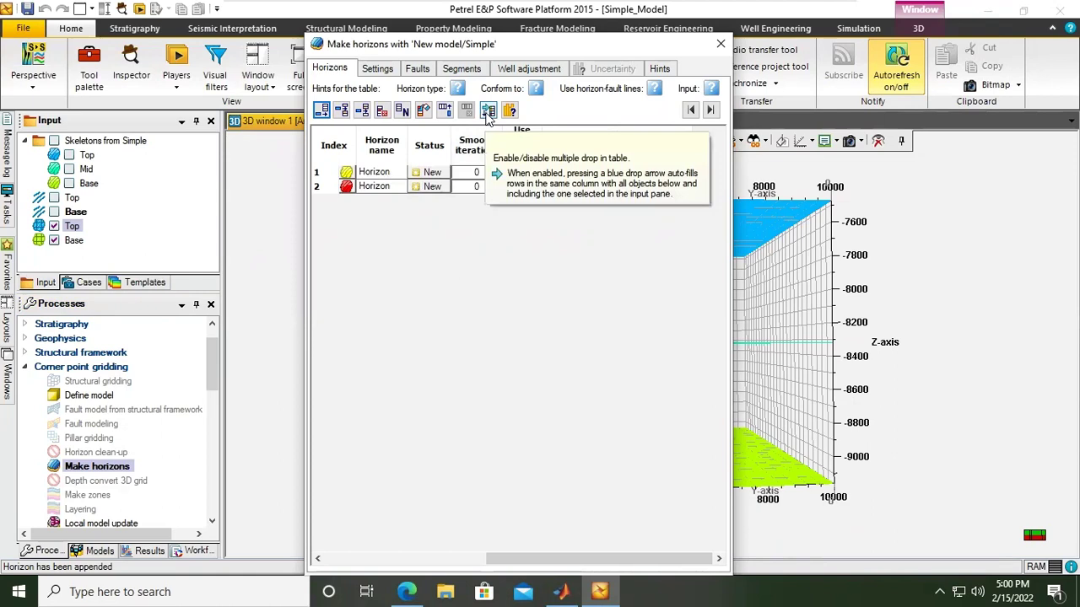
Assign the generated Top surface as Input #1 of the first horizon row
click(659, 172)
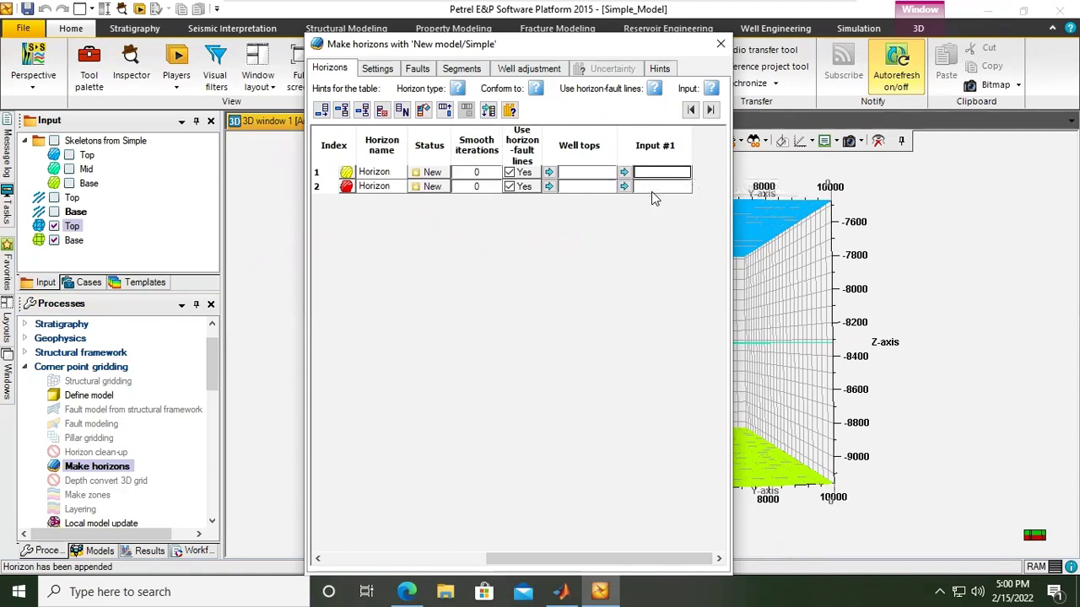
click(72, 226)
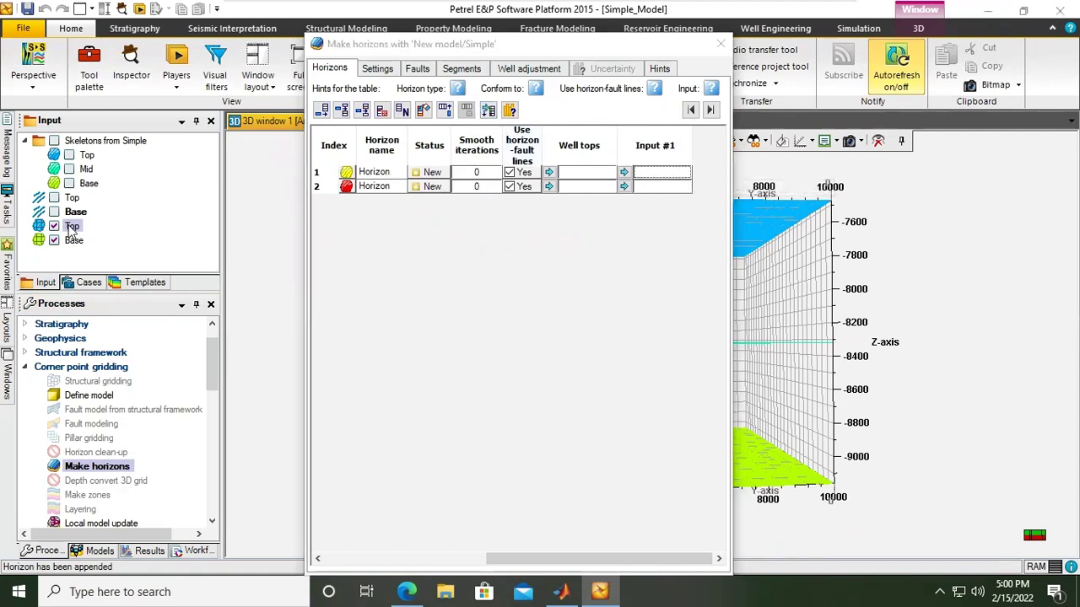
click(488, 112)
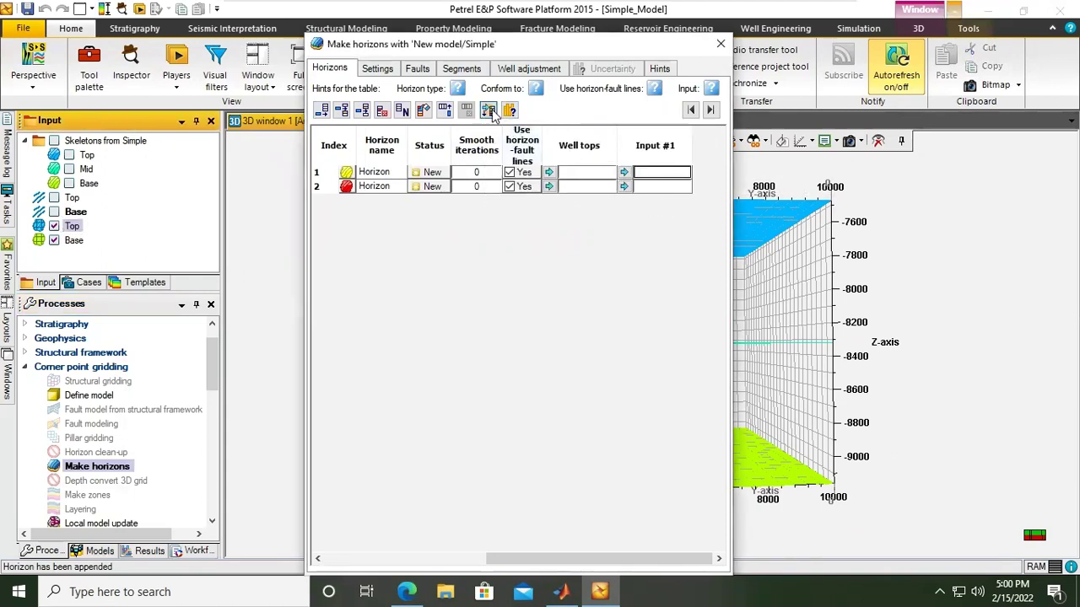
click(72, 233)
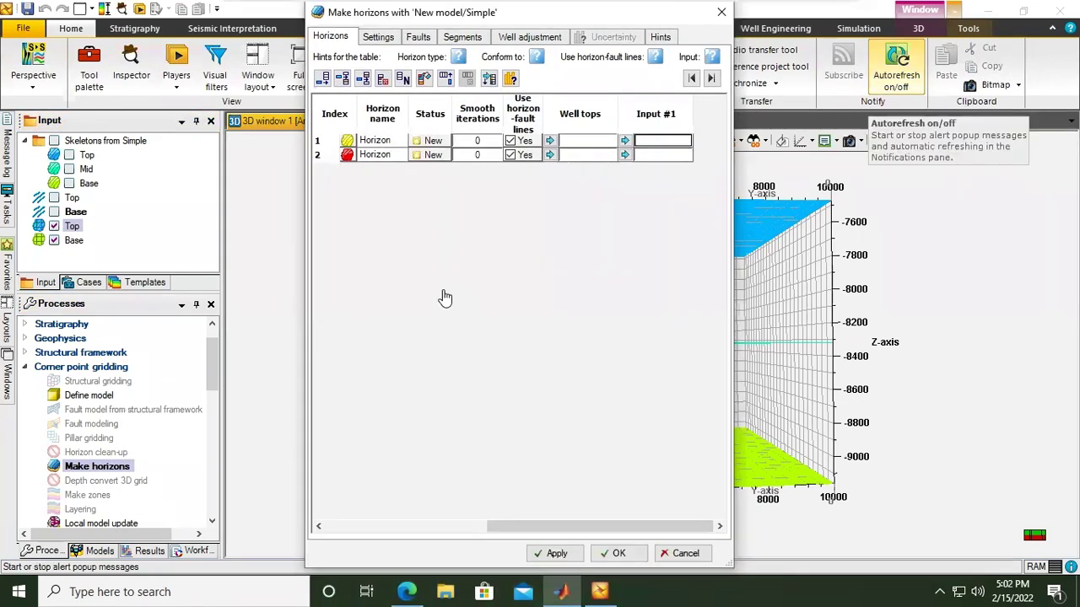
click(71, 226)
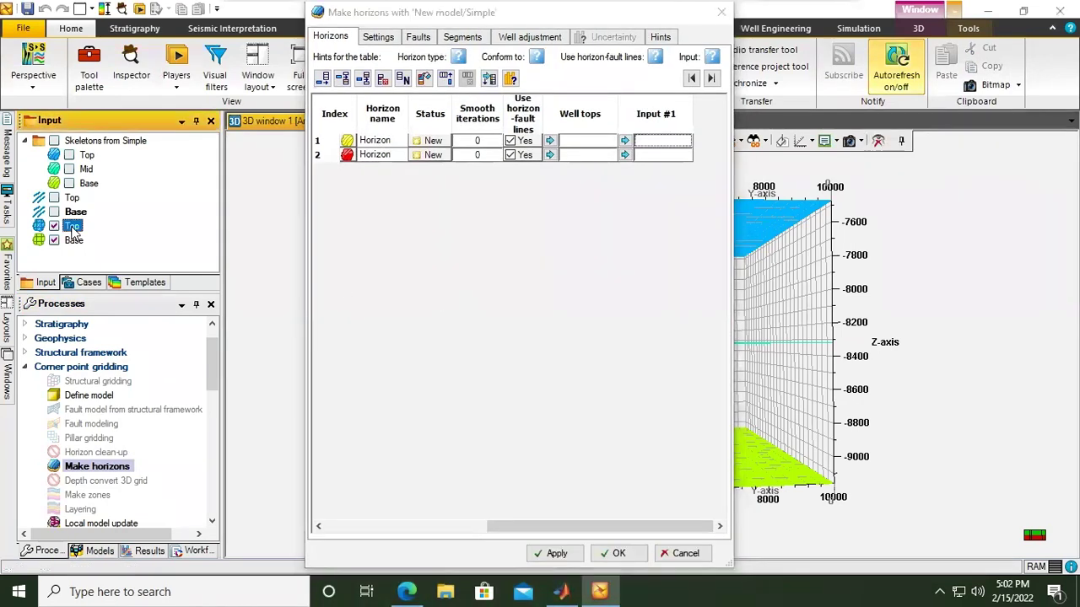
click(624, 140)
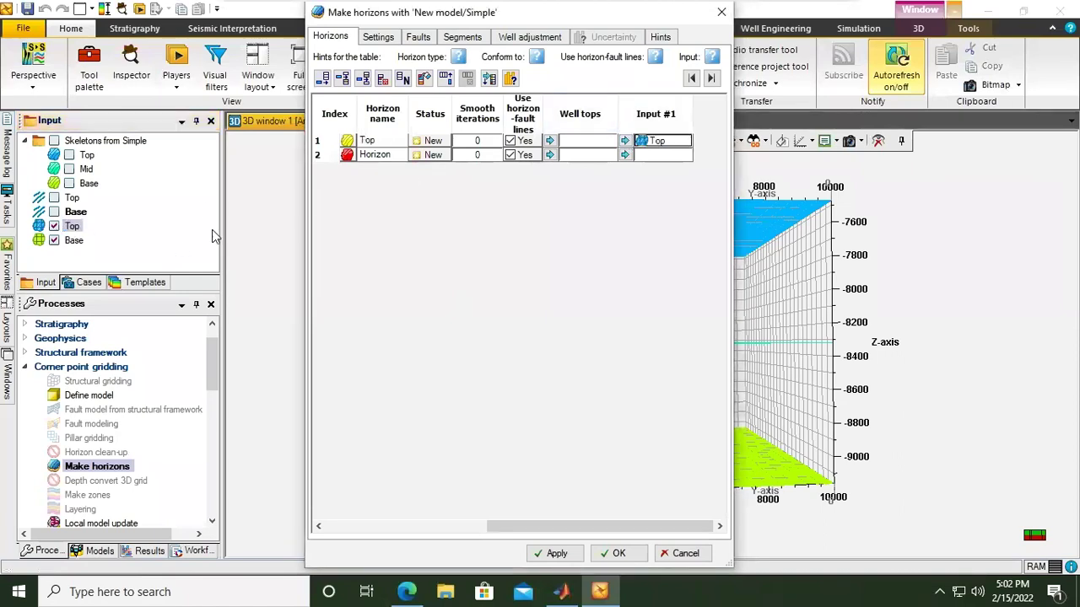
Fill Input #1 of both horizon rows with the Top and Base surfaces using multiple drop, and make the horizons
click(74, 228)
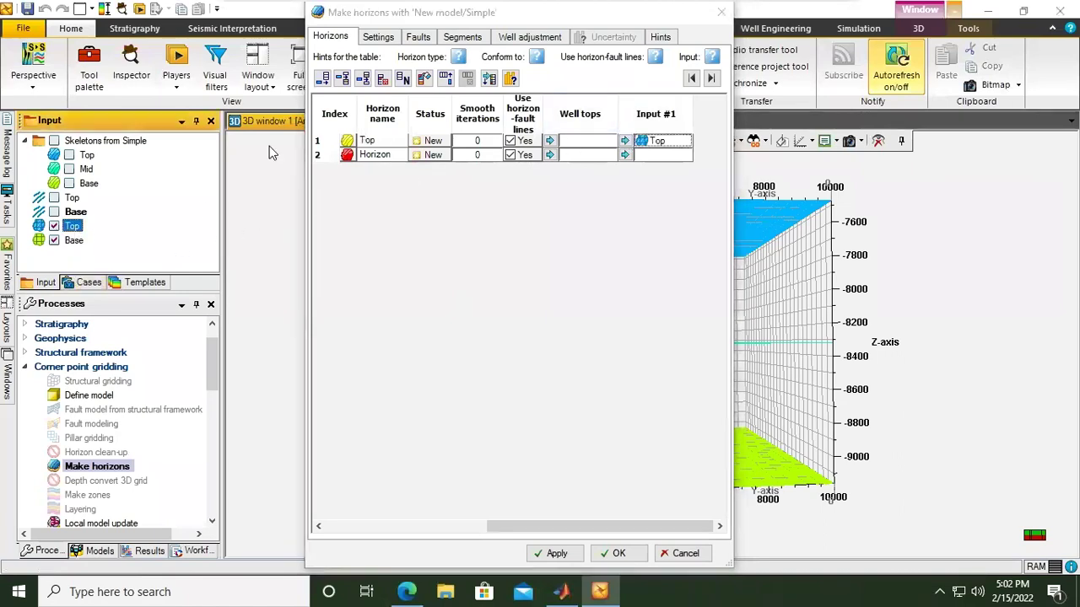
click(625, 143)
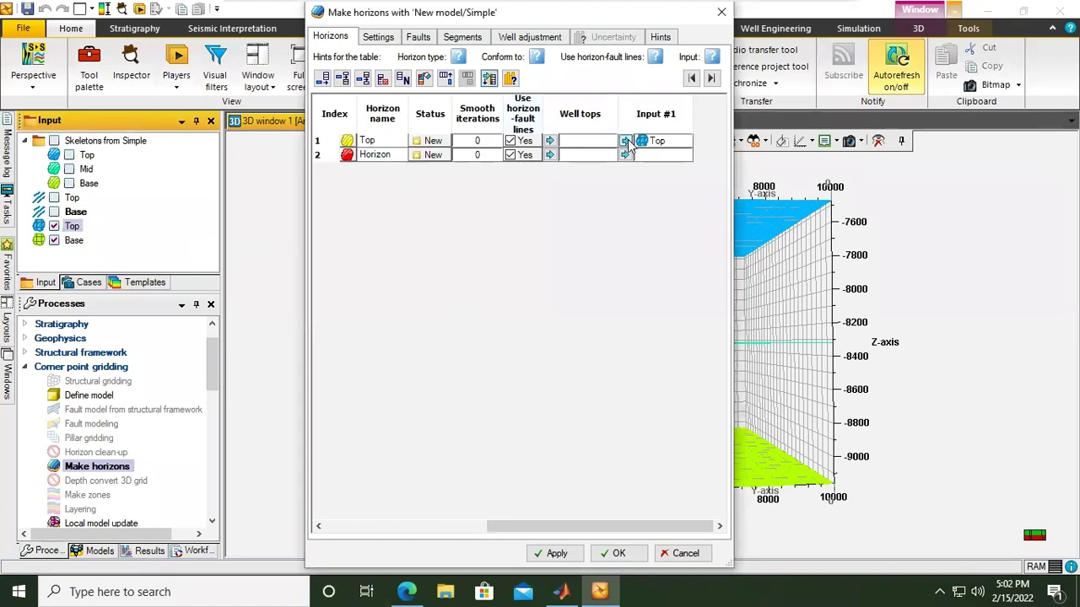
click(73, 228)
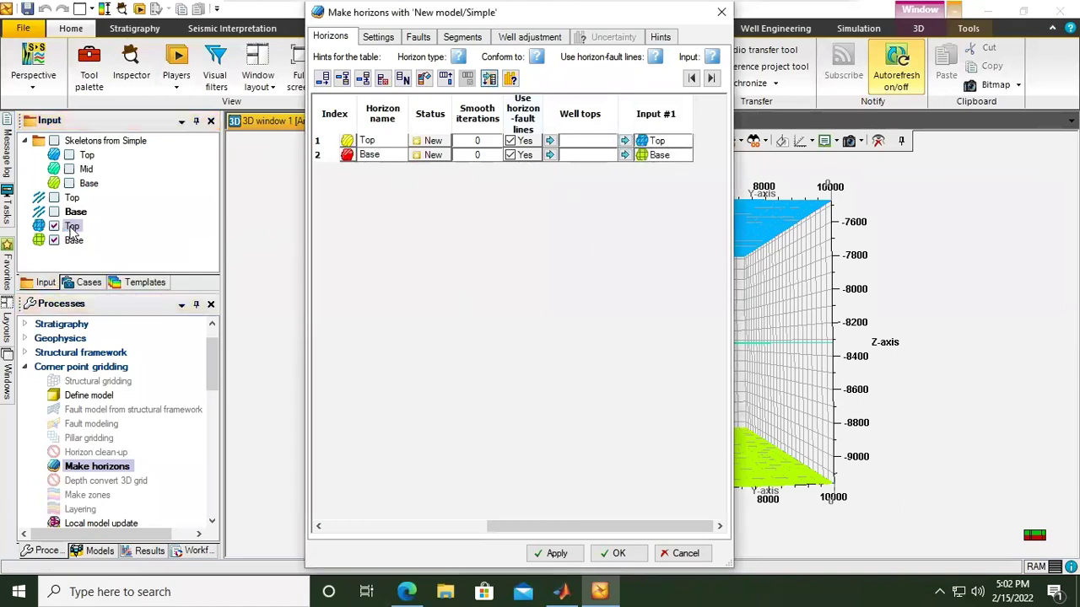
click(492, 78)
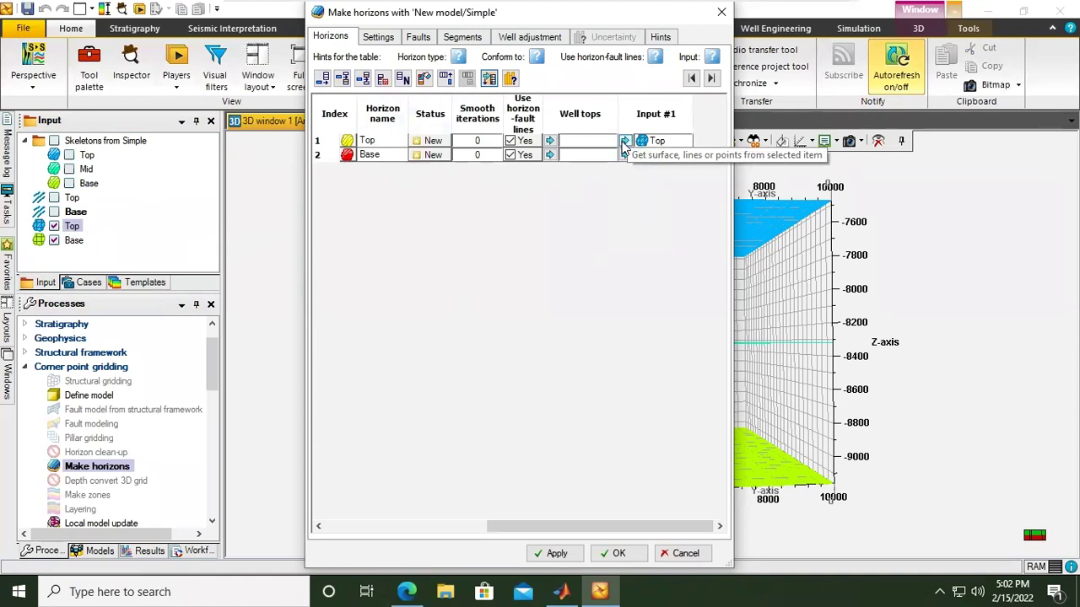
click(624, 144)
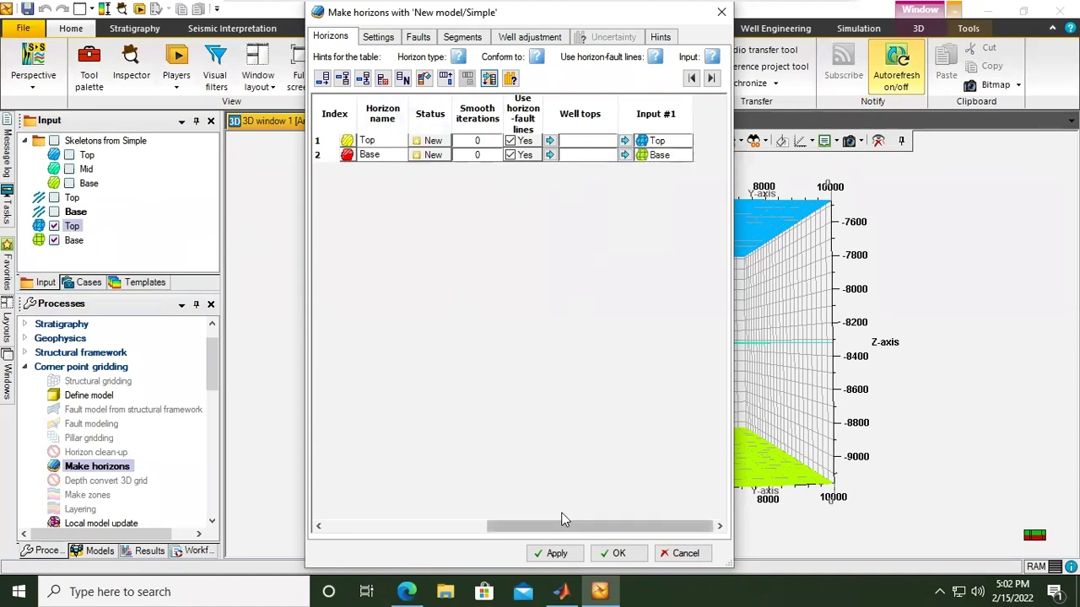
click(554, 553)
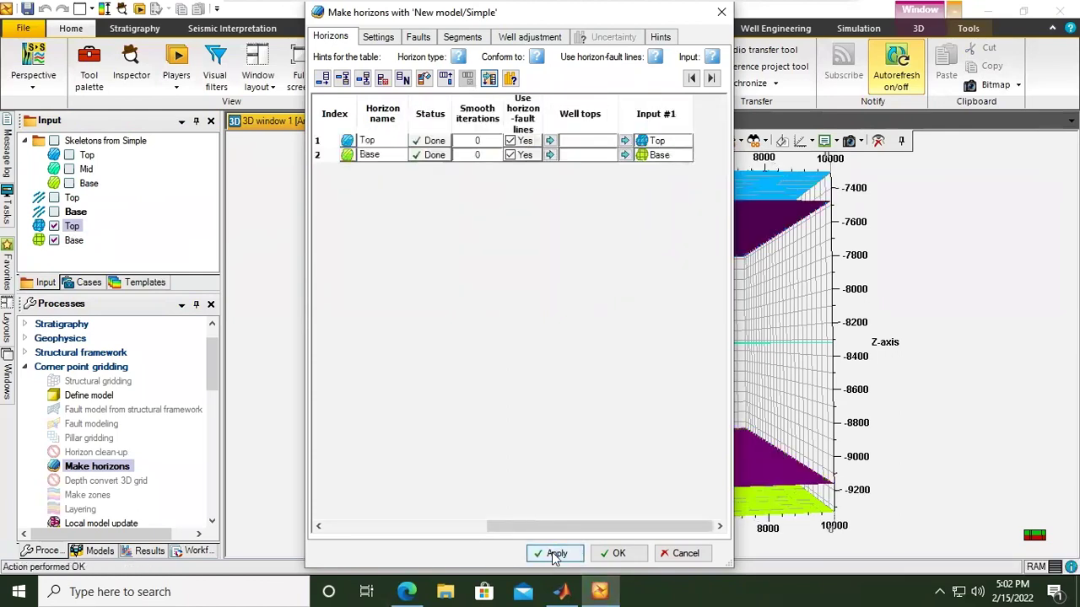
click(618, 553)
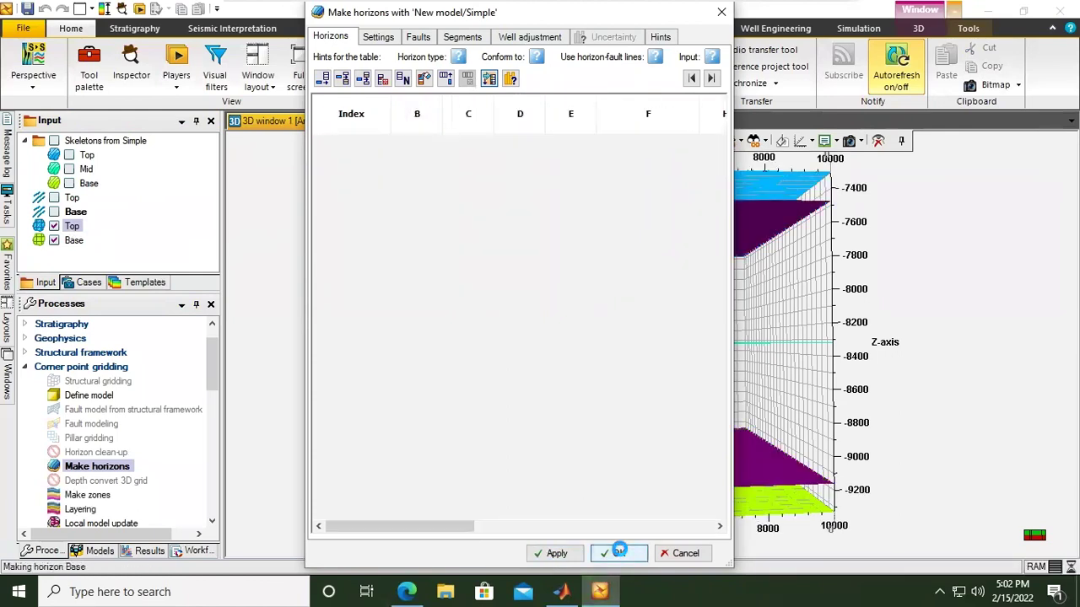
Hide the Skeleton of the Simple grid, including its Top, Mid and Base grids, in the 3D view
drag(658, 290, 654, 306)
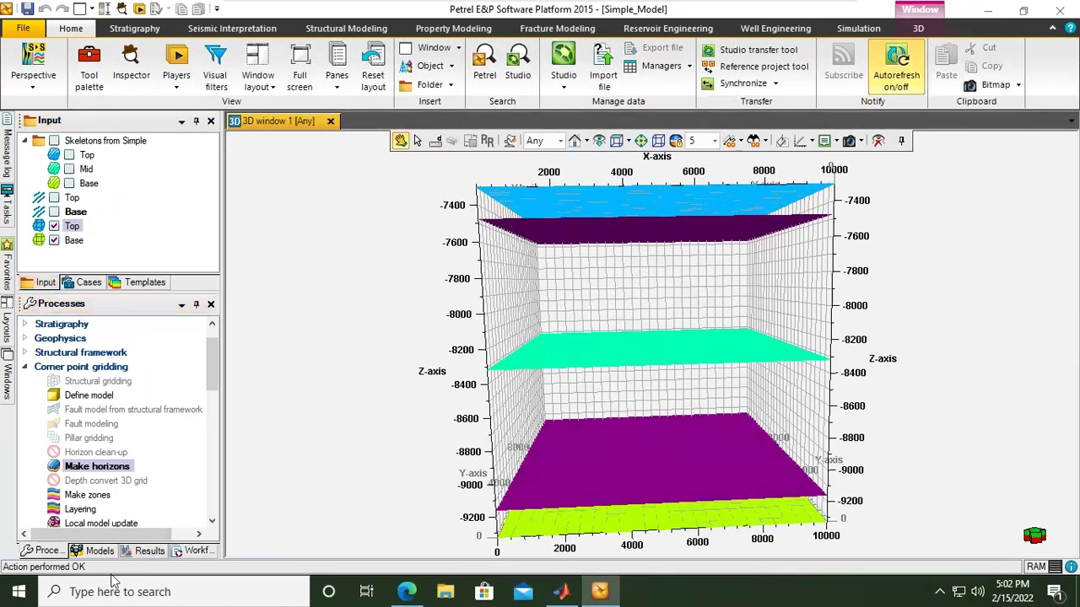
click(98, 550)
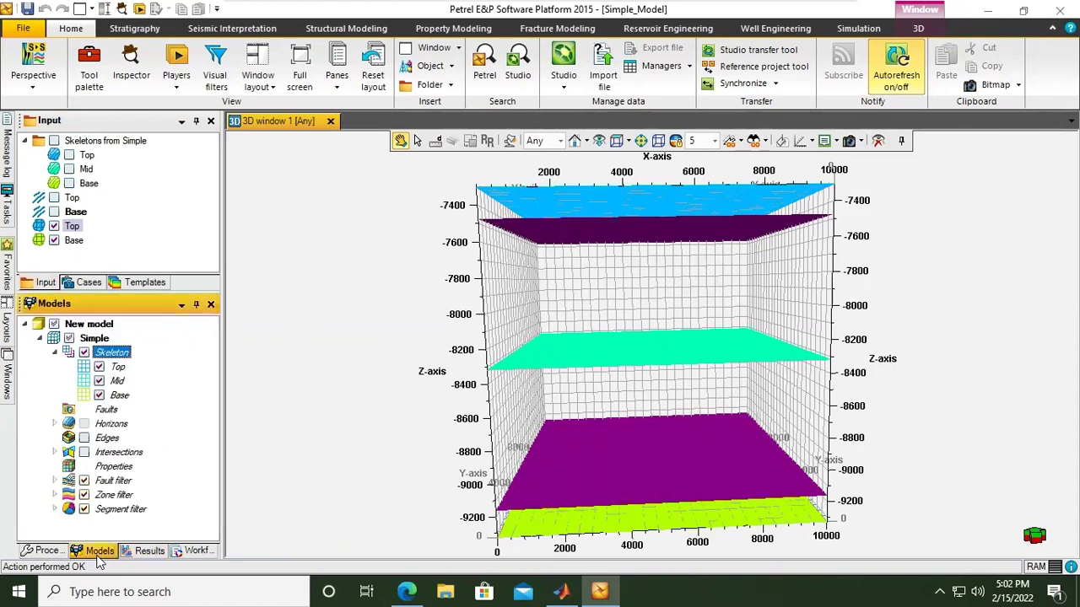
click(83, 353)
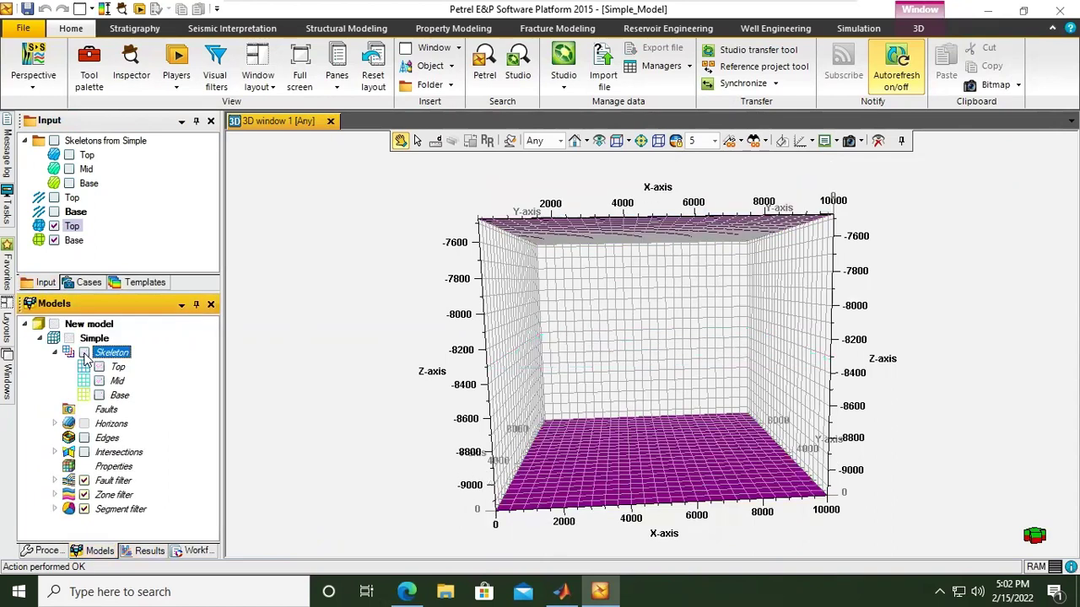